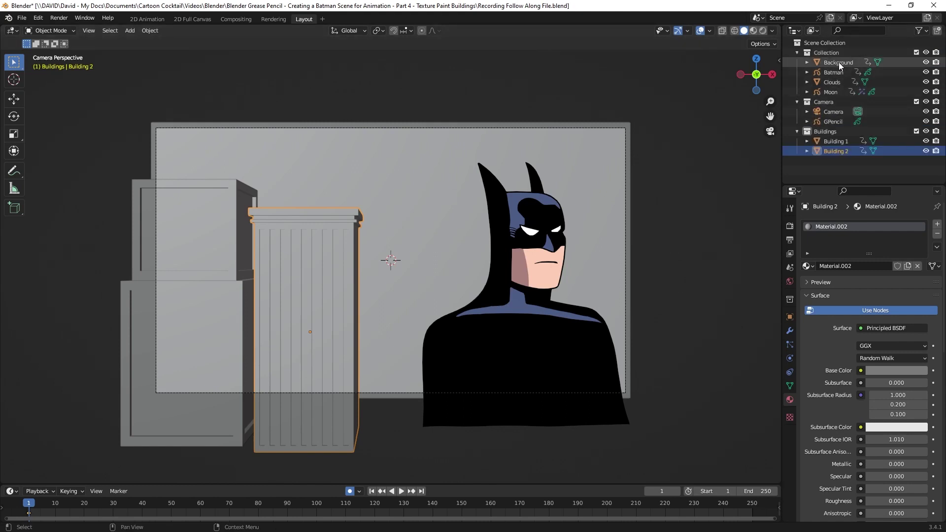
# Hide the collection holding the background, Batman, clouds and moon, hide Building 2, and select Building 1.
pyautogui.click(797, 52)
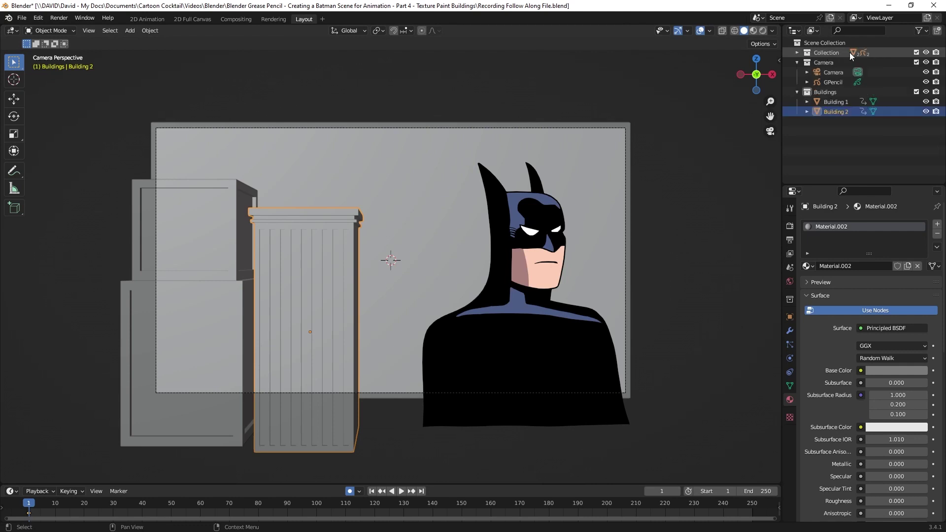
pyautogui.click(925, 53)
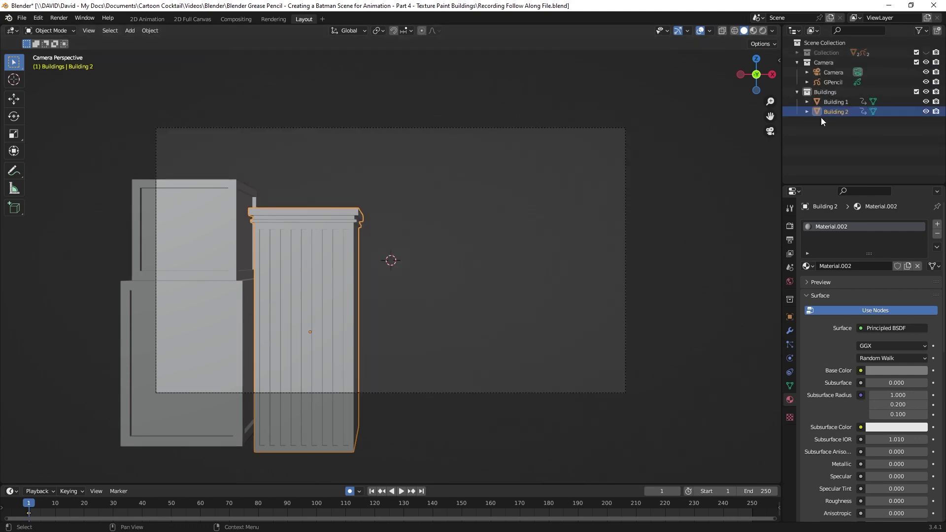
pyautogui.click(925, 112)
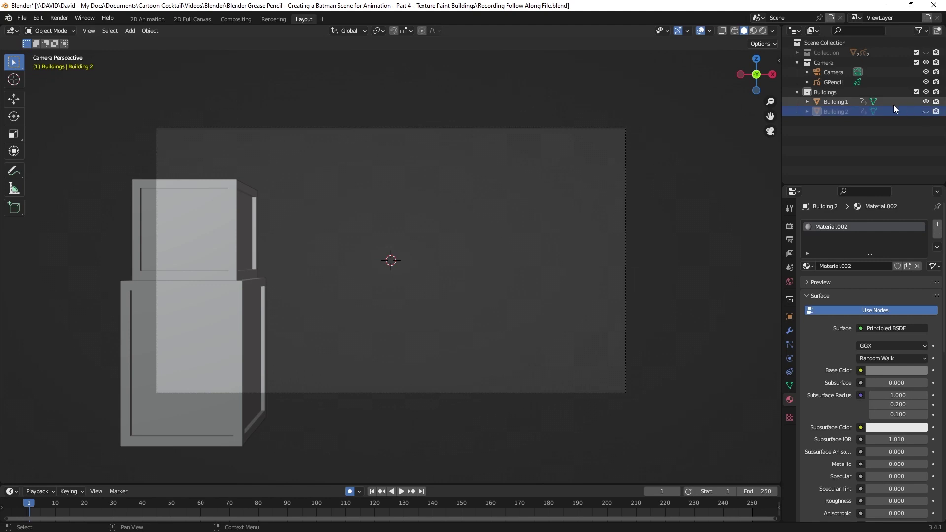
pyautogui.click(839, 102)
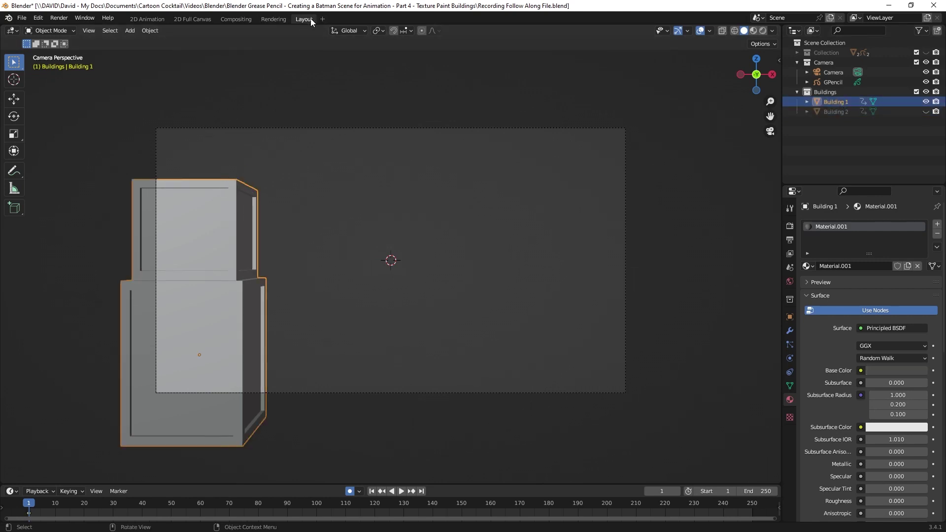
# Add the general UV Editing workspace for Building 1.
pyautogui.click(322, 19)
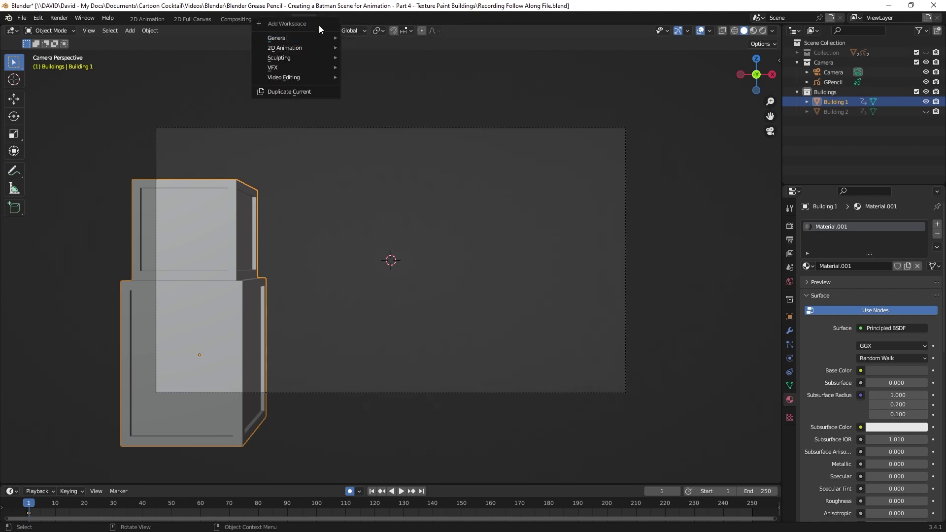
pyautogui.moveTo(313, 39)
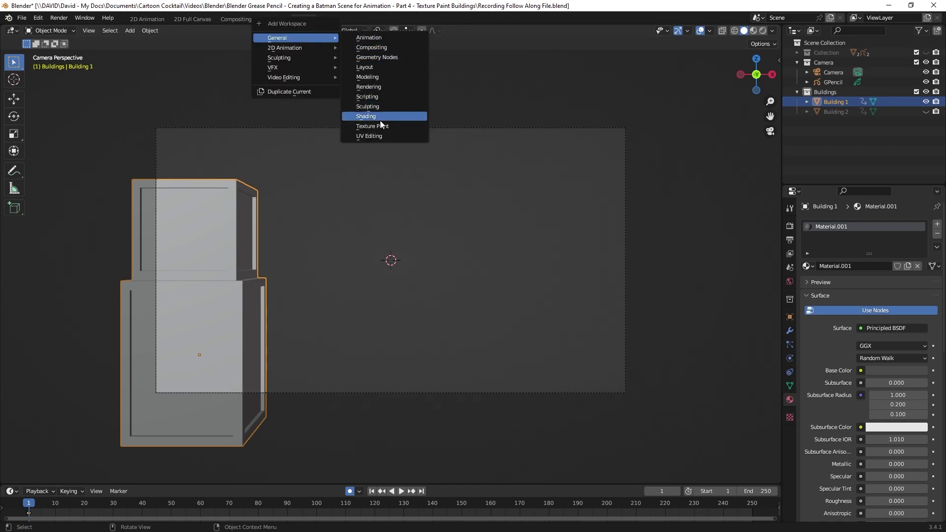
pyautogui.click(380, 137)
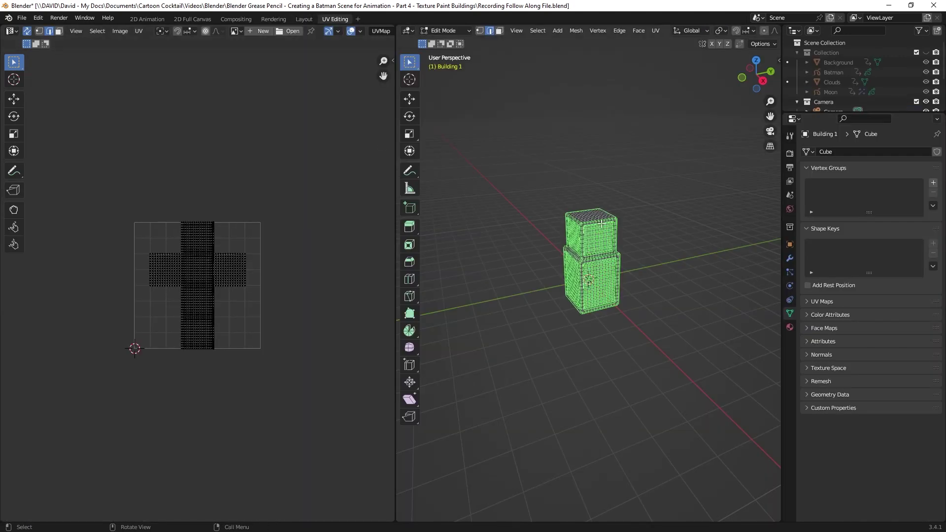
# Enable X-ray and face selection, and select all faces of Building 1.
pyautogui.scroll(1, 618, 242)
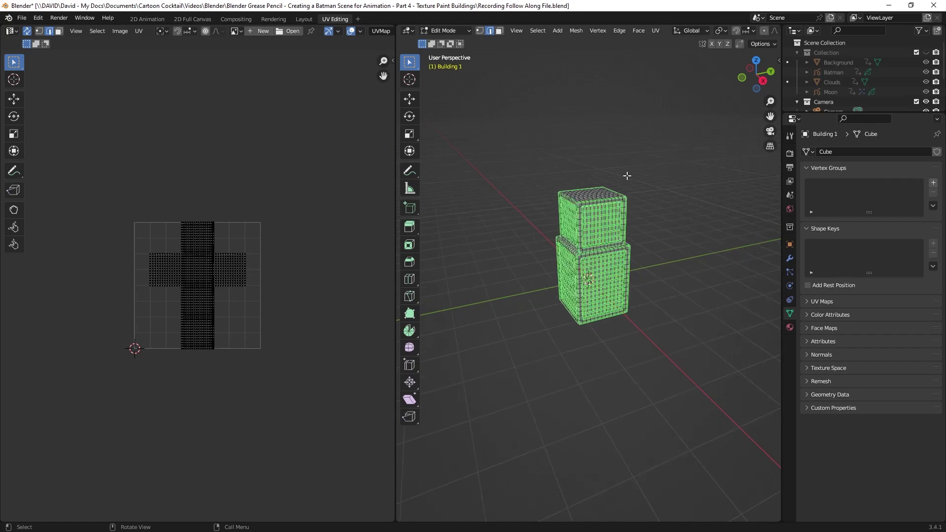
pyautogui.scroll(2, 179, 243)
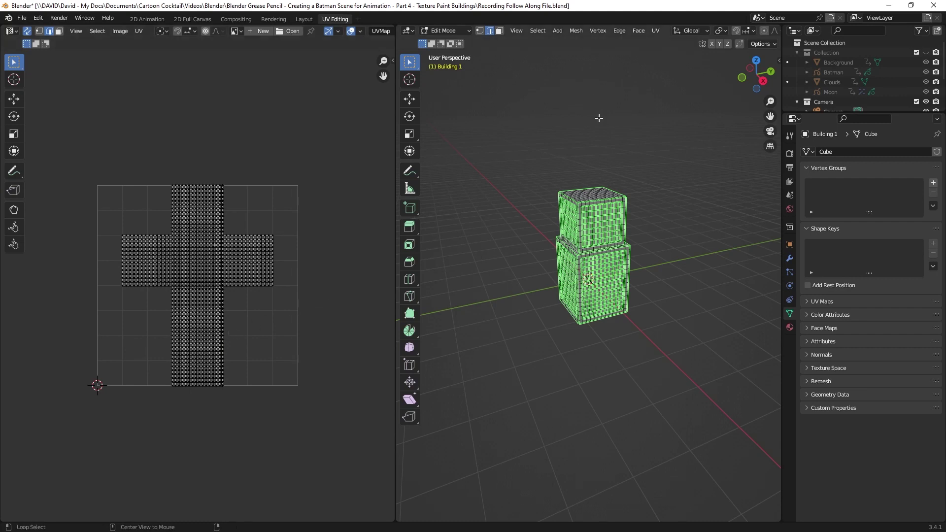
pyautogui.hotkey('alt', 'z')
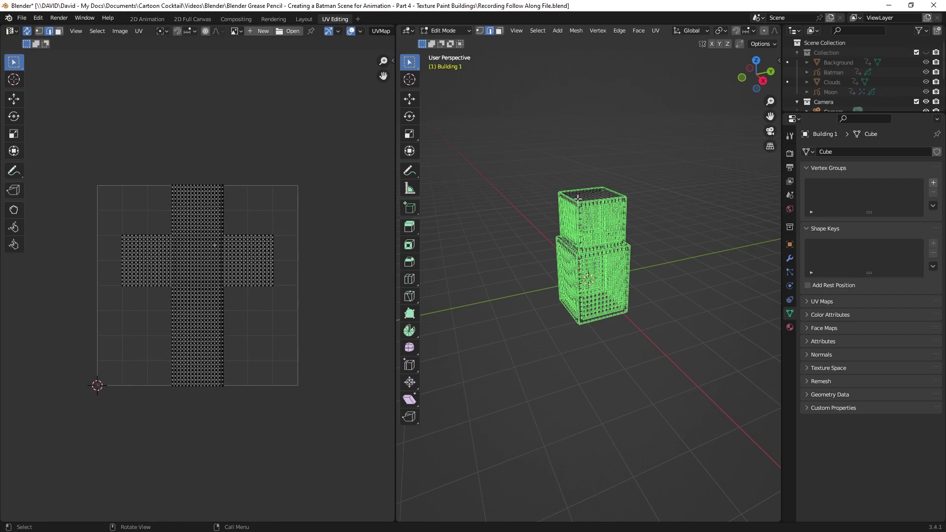
pyautogui.scroll(2, 584, 222)
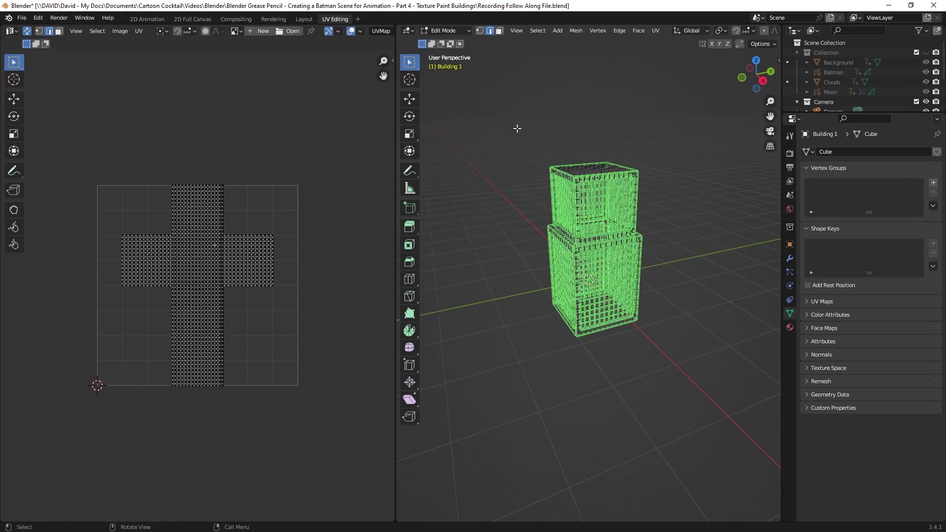
pyautogui.click(499, 31)
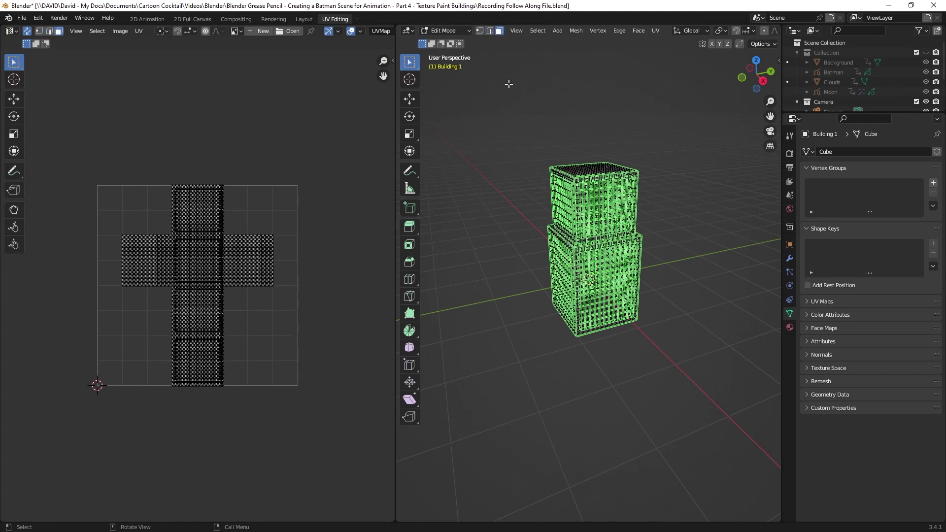
pyautogui.moveTo(498, 106); pyautogui.dragTo(707, 411)
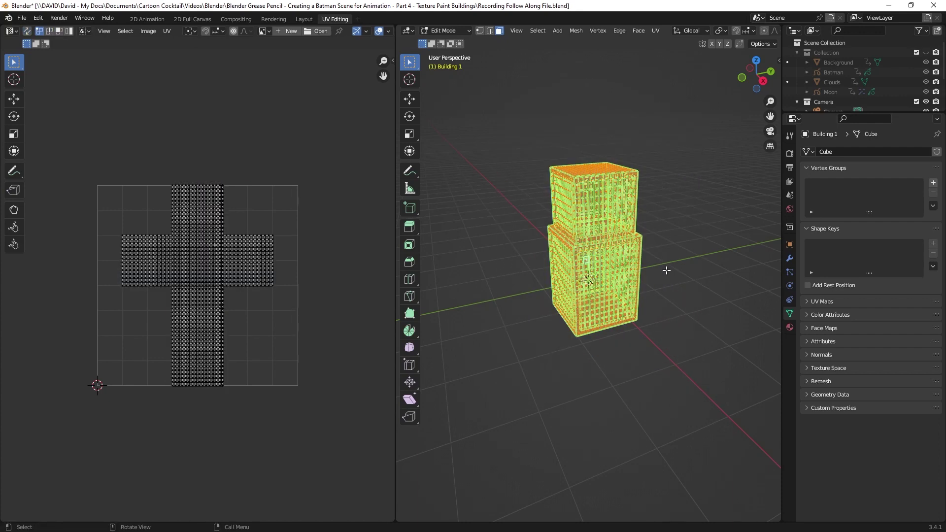
# Unwrap all of Building 1's faces with Smart UV Project, using an island margin of 0.030.
pyautogui.press('u')
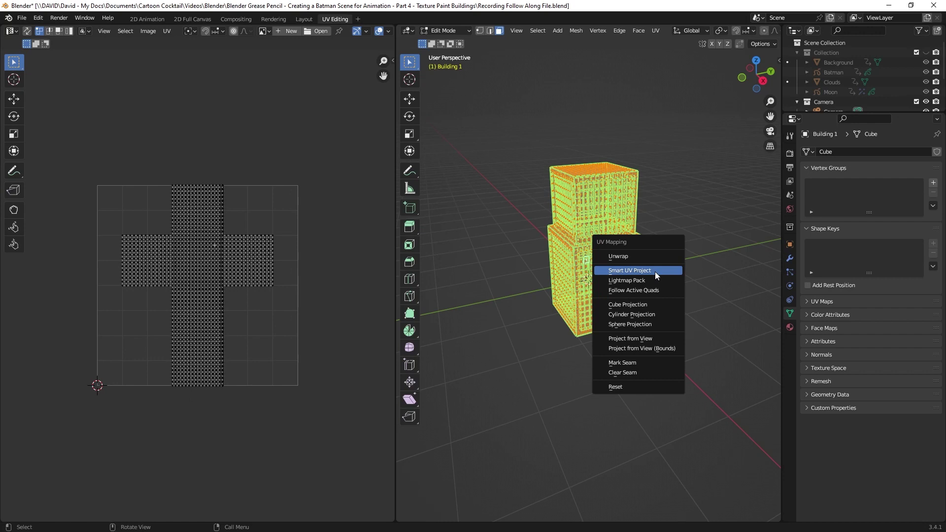
pyautogui.click(655, 271)
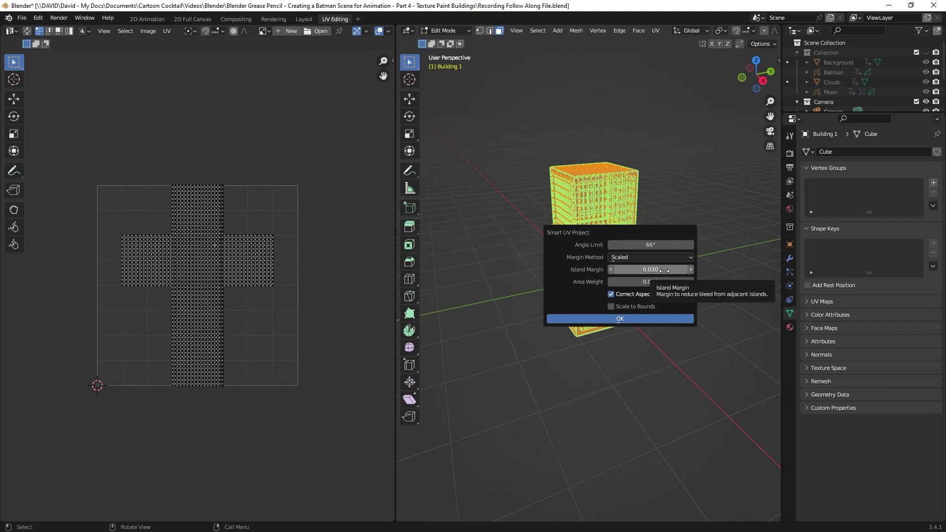
pyautogui.click(621, 321)
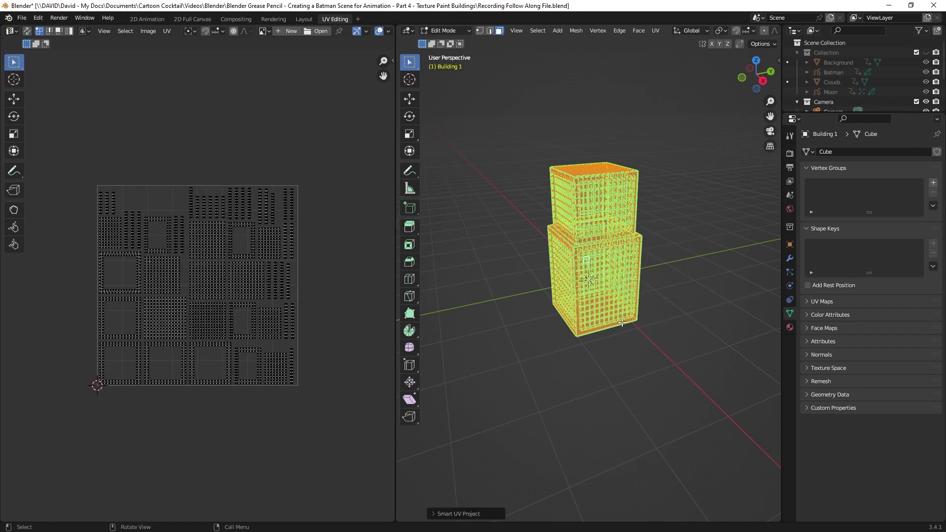
pyautogui.scroll(1, 155, 308)
pyautogui.scroll(1, 155, 309)
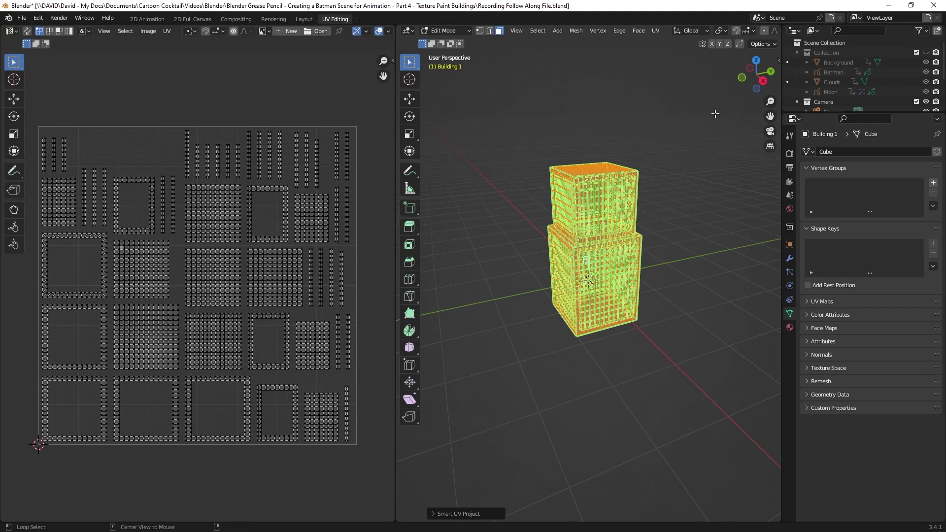
# With X-ray off, select the front grid faces of Building 1's upper block and enable UV sync selection.
pyautogui.scroll(3, 625, 238)
pyautogui.scroll(2, 624, 238)
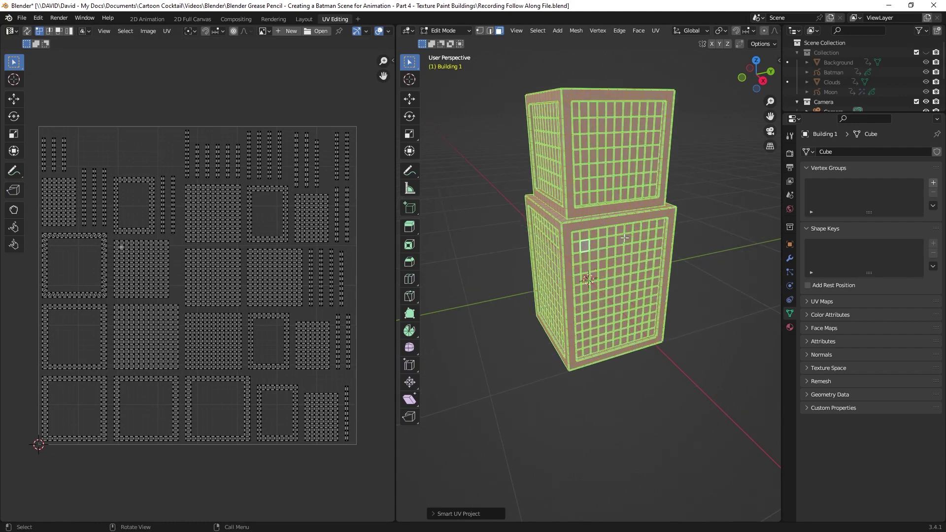
pyautogui.scroll(1, 623, 234)
pyautogui.press('b')
pyautogui.moveTo(581, 87); pyautogui.dragTo(660, 187)
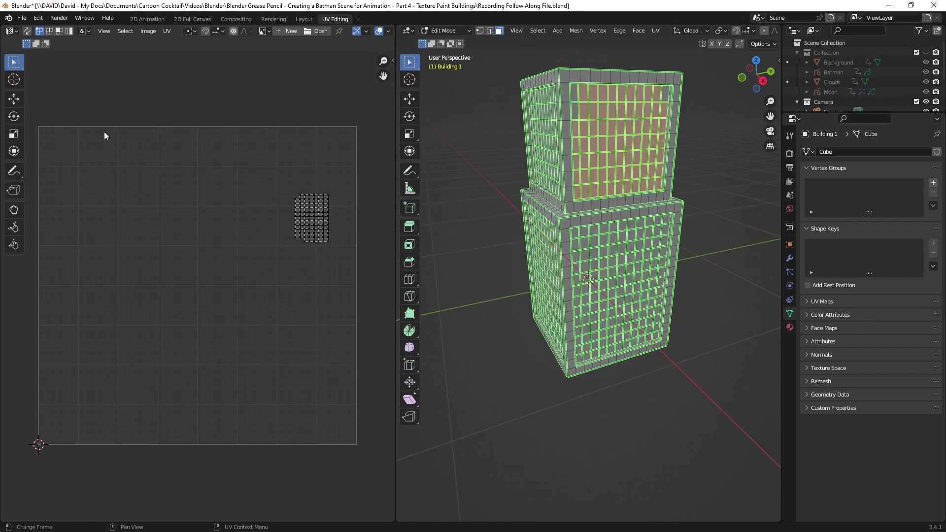
pyautogui.click(28, 31)
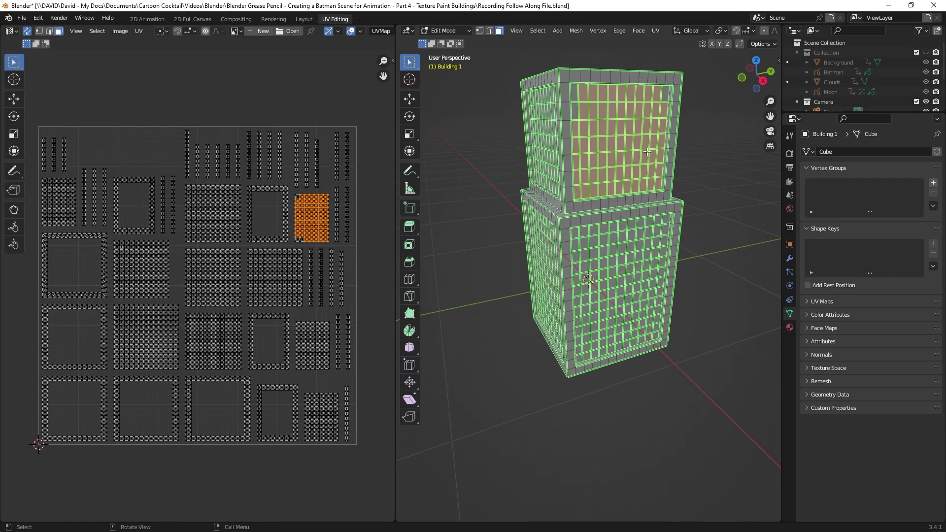
# Select different areas of the upper block's front grid to compare them with the matching UV island.
pyautogui.keyDown('shift'); pyautogui.moveTo(530, 143); pyautogui.dragTo(621, 155, button='middle'); pyautogui.keyUp('shift')
pyautogui.moveTo(634, 86); pyautogui.dragTo(723, 188)
pyautogui.moveTo(642, 107); pyautogui.dragTo(689, 173)
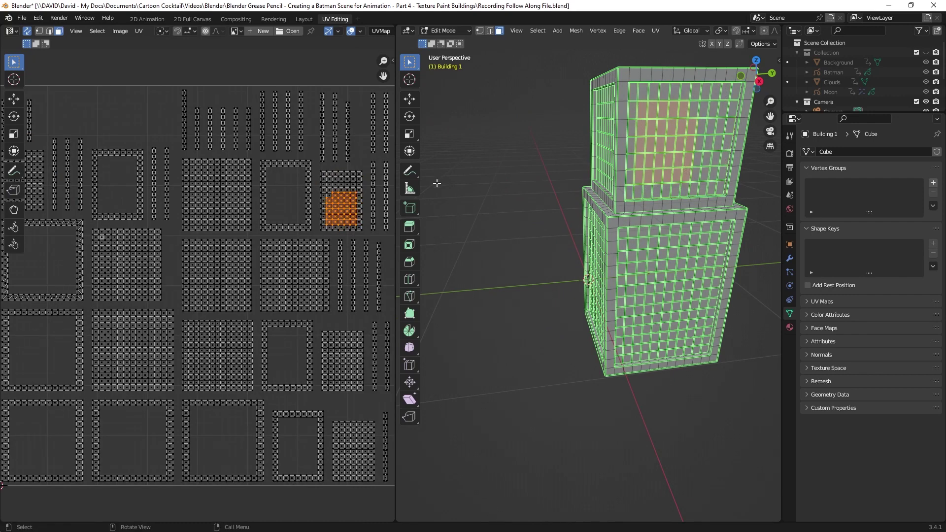
pyautogui.scroll(1, 344, 218)
pyautogui.scroll(-2, 343, 217)
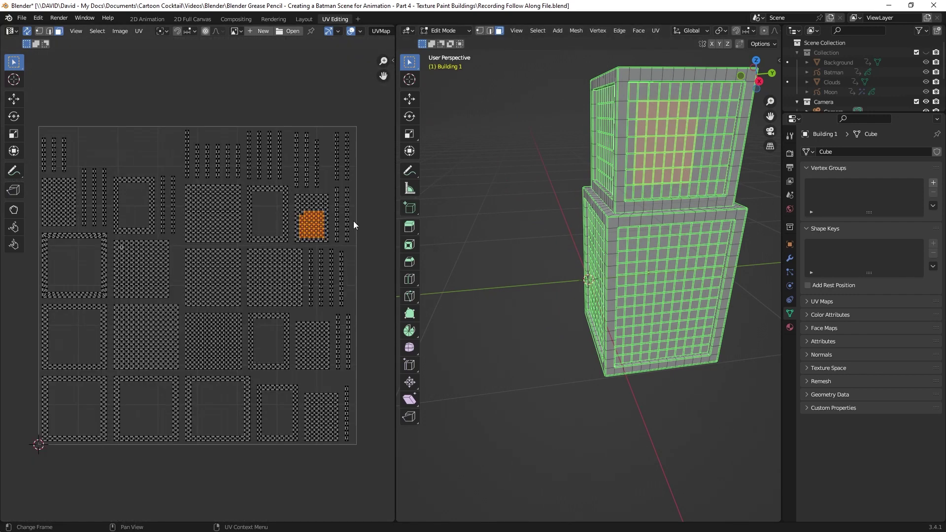
pyautogui.moveTo(634, 92); pyautogui.dragTo(719, 187)
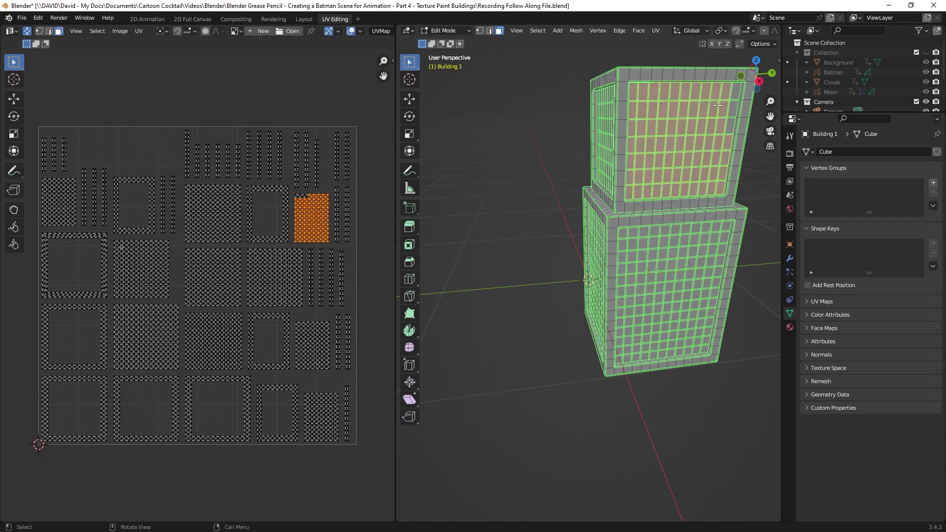
# Select the upper-left part of the highlighted UV island to check which building faces correspond to it.
pyautogui.scroll(4, 317, 211)
pyautogui.moveTo(203, 257); pyautogui.dragTo(154, 275, button='middle')
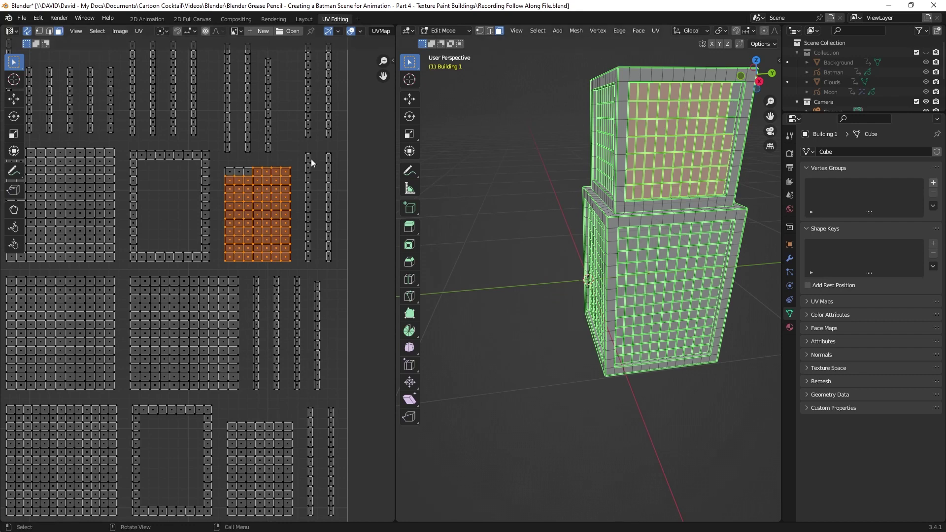
pyautogui.moveTo(271, 202); pyautogui.dragTo(221, 157)
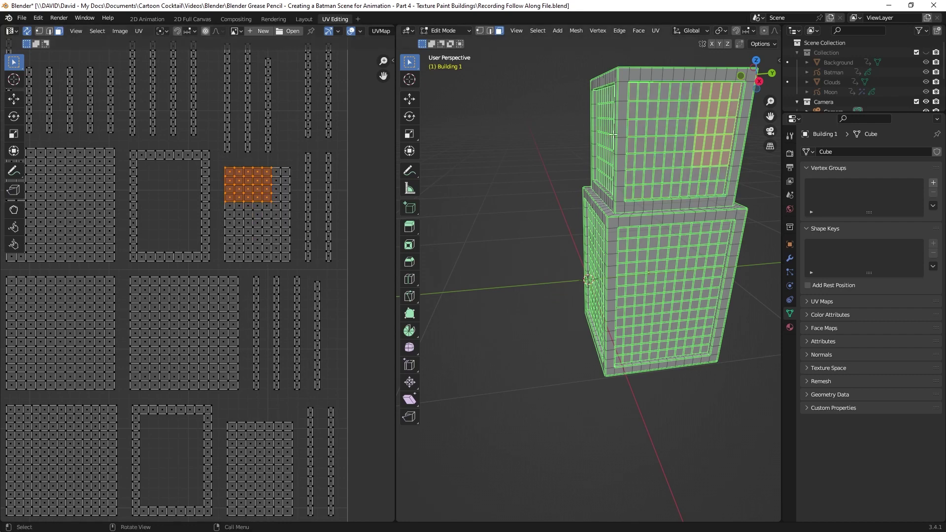
pyautogui.scroll(-2, 226, 210)
pyautogui.moveTo(225, 210); pyautogui.dragTo(334, 182, button='middle')
pyautogui.scroll(-1, 334, 181)
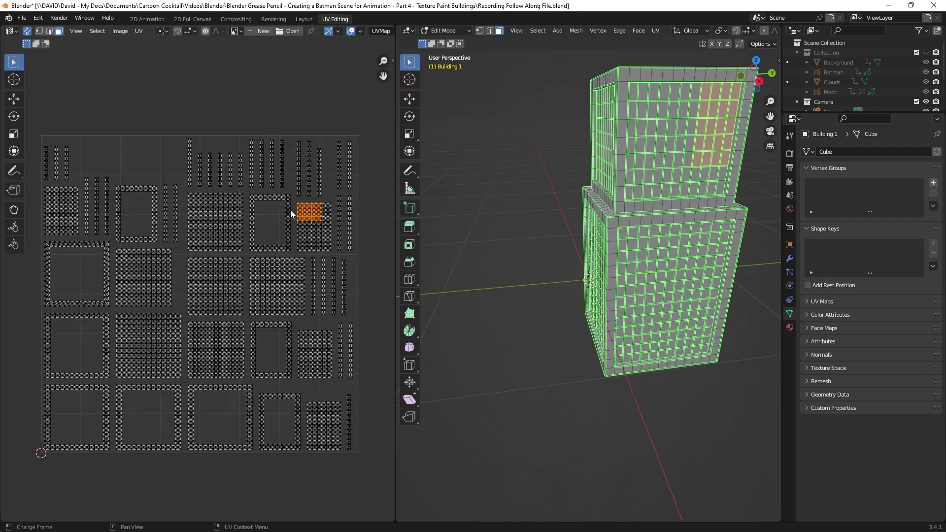
# Add the general Texture Paint workspace and widen the image editor to show the UV layout larger.
pyautogui.click(357, 19)
pyautogui.moveTo(344, 36)
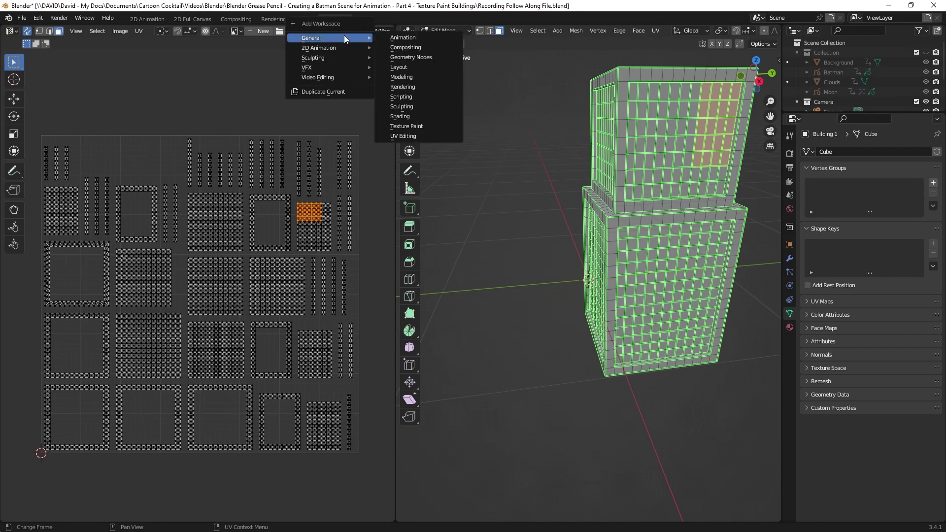
pyautogui.click(409, 126)
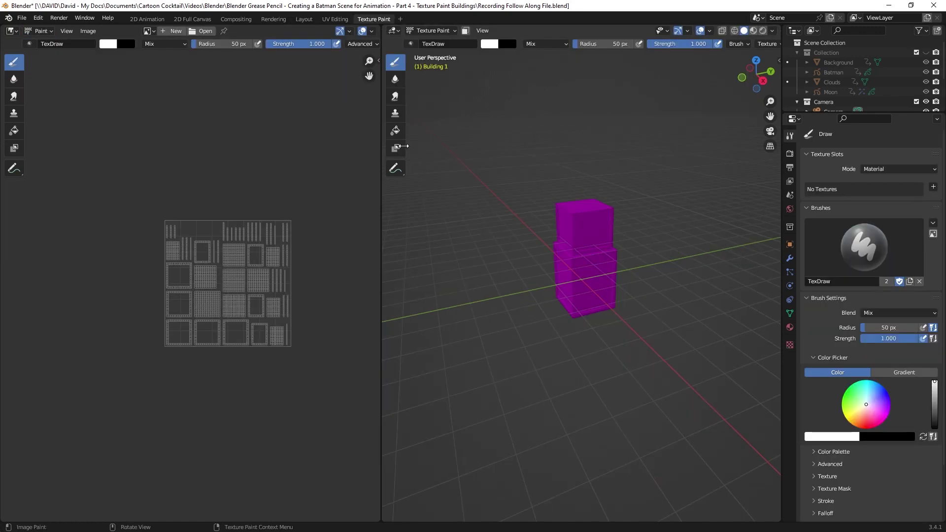
pyautogui.scroll(2, 316, 249)
pyautogui.moveTo(383, 257); pyautogui.dragTo(437, 251)
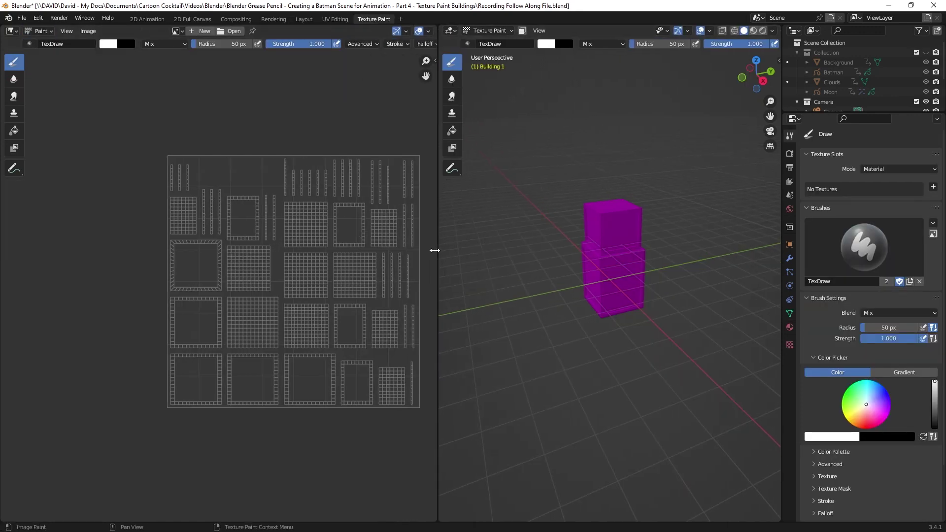
pyautogui.scroll(1, 342, 238)
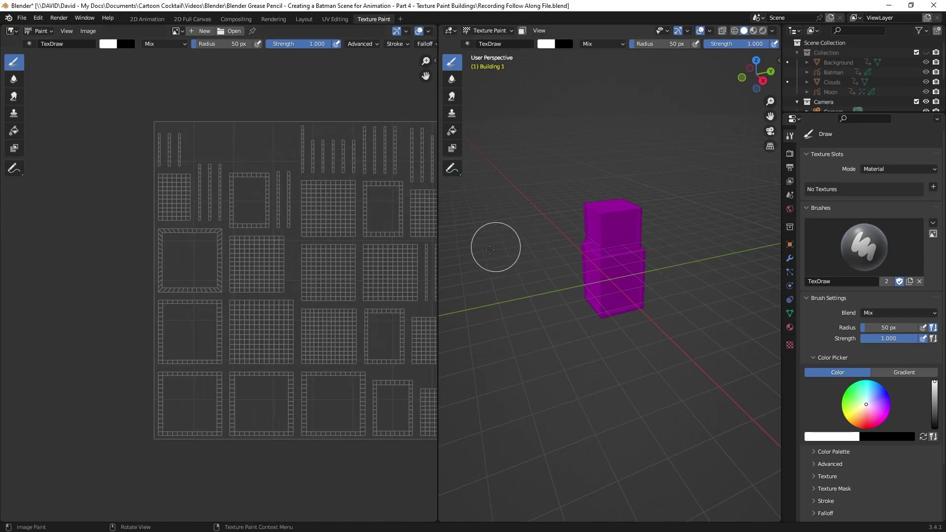
# Add a Base Color paint slot to Building 1's material and name it "Building 1 Base Color".
pyautogui.click(791, 136)
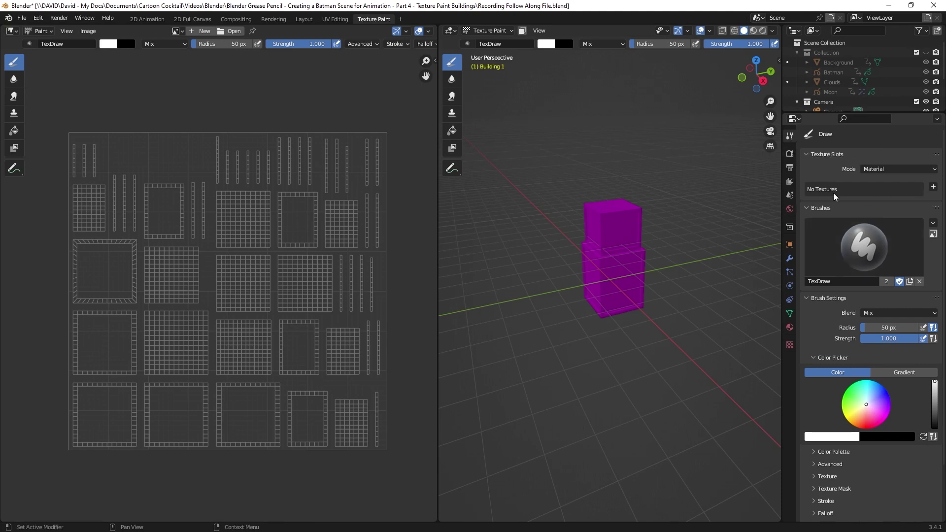
pyautogui.click(933, 188)
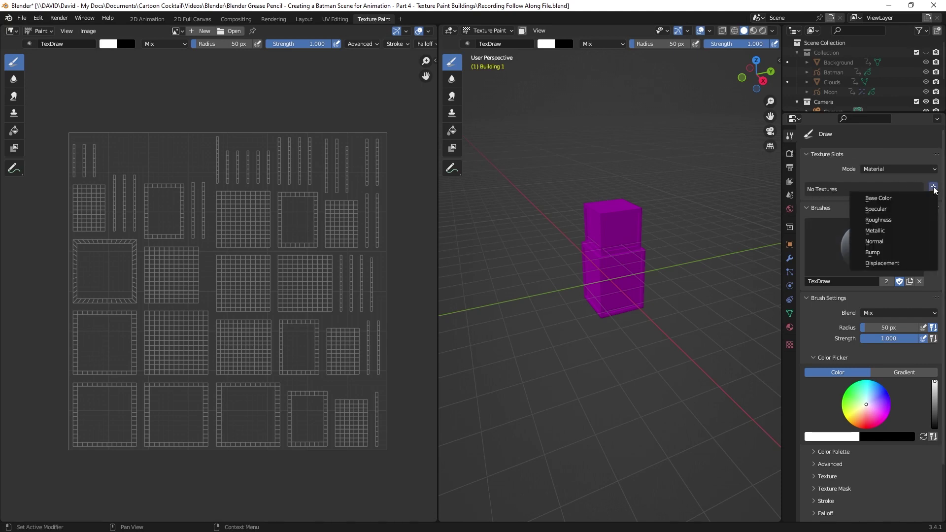
pyautogui.click(895, 199)
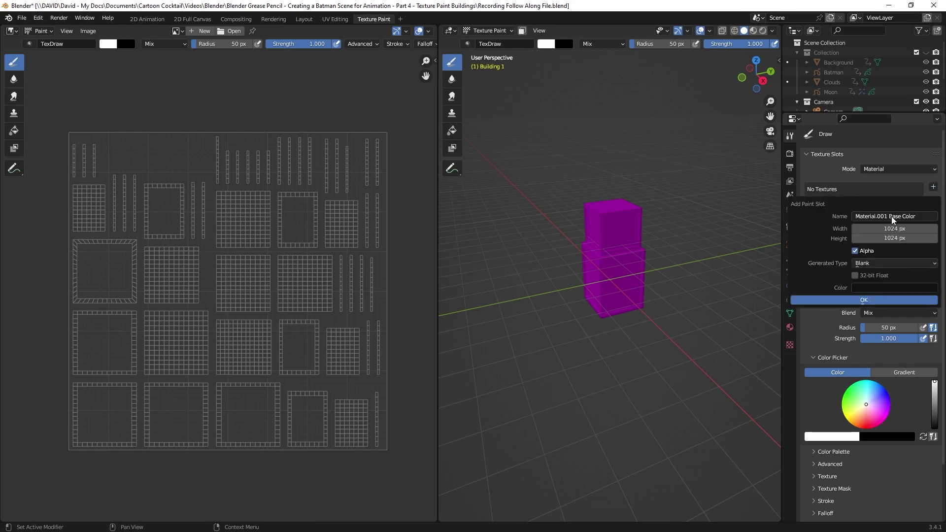
pyautogui.click(891, 216)
pyautogui.write('Building 1 Base Col')
pyautogui.press('Tab')
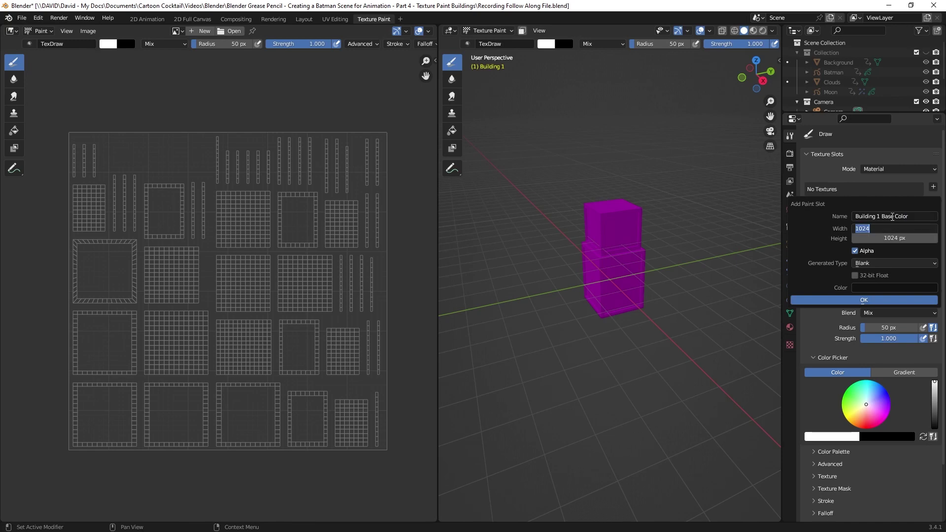
# Set the new paint slot's texture size to 2048 px wide and 2048 px high.
pyautogui.write('20')
pyautogui.press('Tab')
pyautogui.write('2048')
pyautogui.press('Tab')
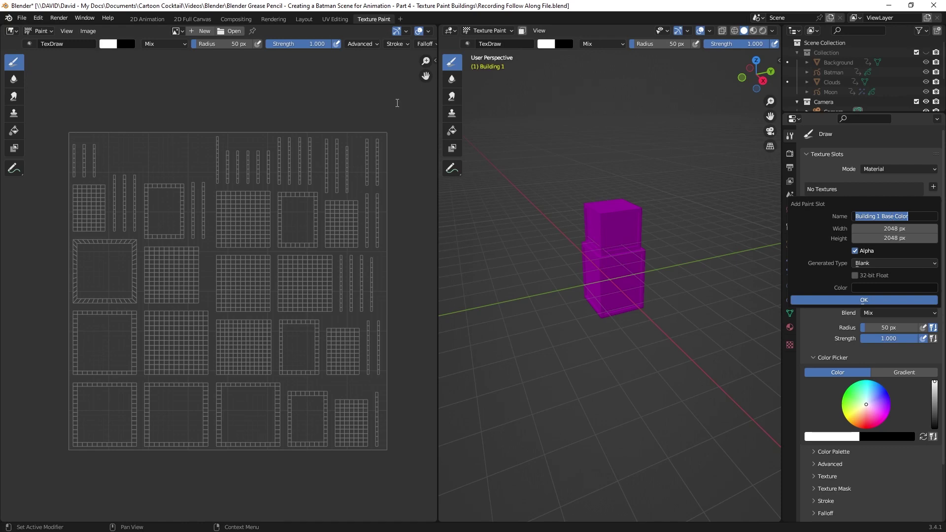
# Set the new texture's fill color to dark gray 323232 and create the paint slot.
pyautogui.click(870, 288)
pyautogui.moveTo(930, 213); pyautogui.dragTo(930, 204)
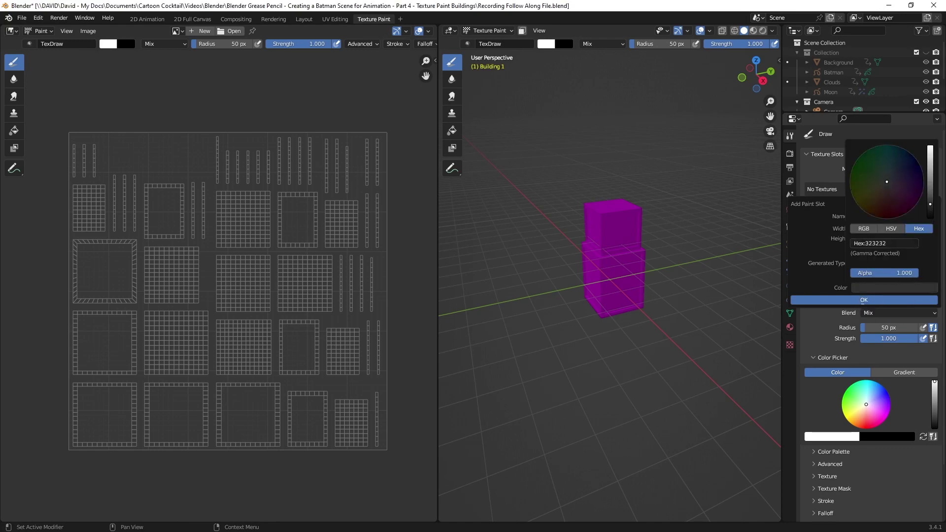
pyautogui.click(859, 300)
# Look at the darkened building up close and reduce the TexDraw brush radius to 14 px.
pyautogui.scroll(2, 631, 247)
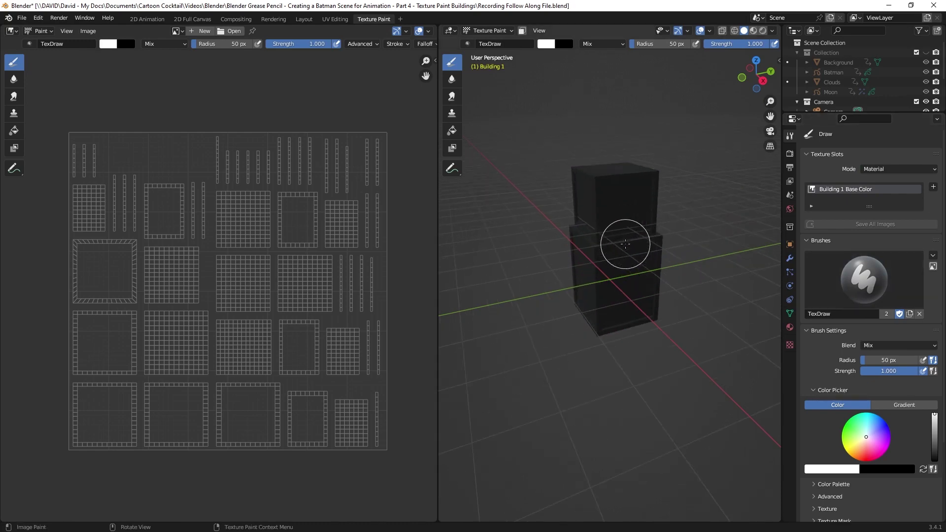
pyautogui.scroll(1, 625, 243)
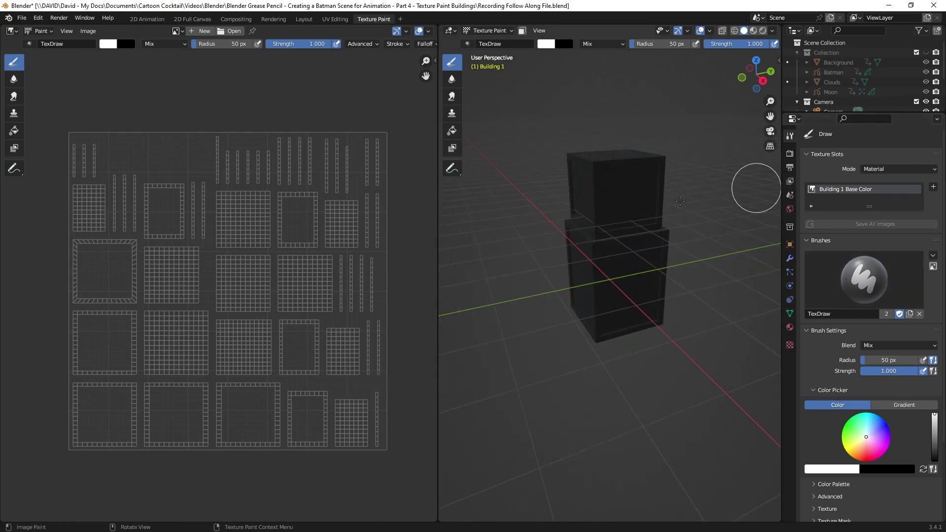
pyautogui.moveTo(570, 177); pyautogui.dragTo(524, 172, button='middle')
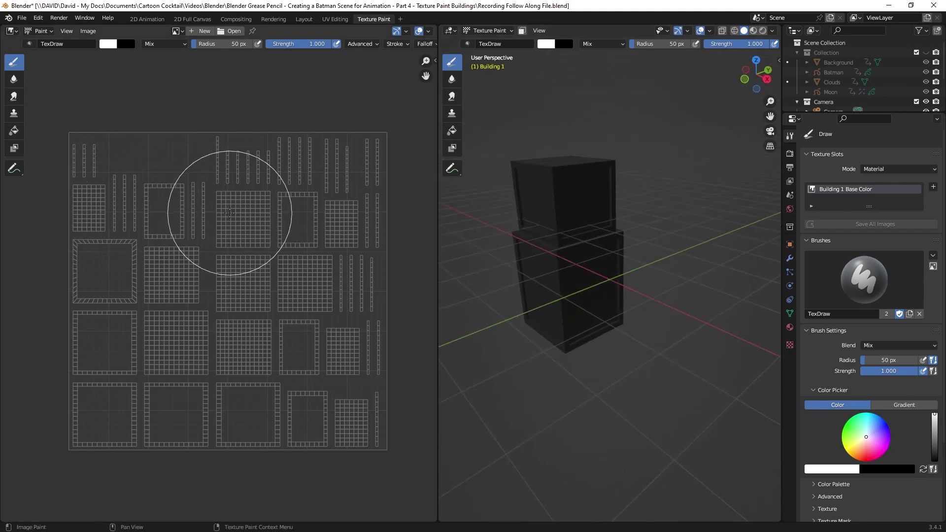
pyautogui.moveTo(223, 43)
pyautogui.mouseDown()
pyautogui.moveTo(200, 43)
pyautogui.moveTo(212, 43)
pyautogui.mouseUp()
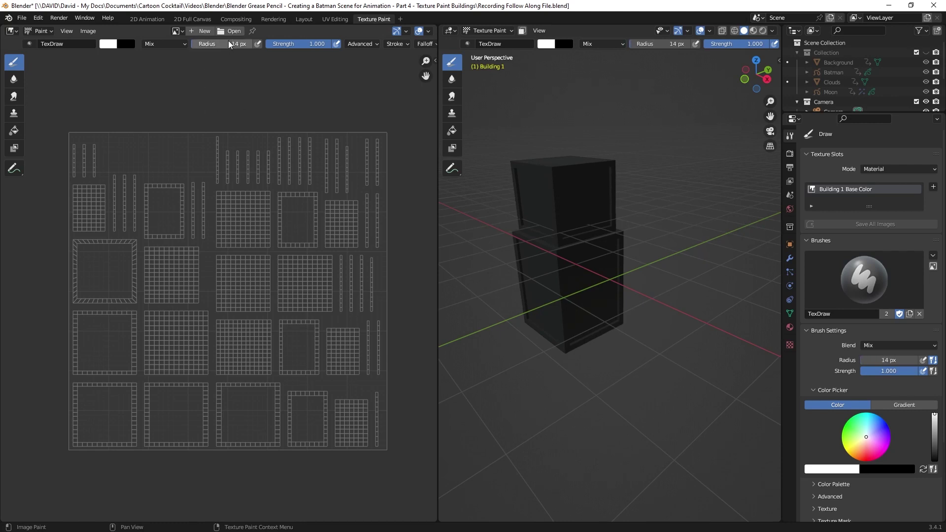
# Set the remaining non-zero shader values of Material.001, including Subsurface Radius and Subsurface IOR, to 0.
pyautogui.click(789, 328)
pyautogui.scroll(-1, 823, 324)
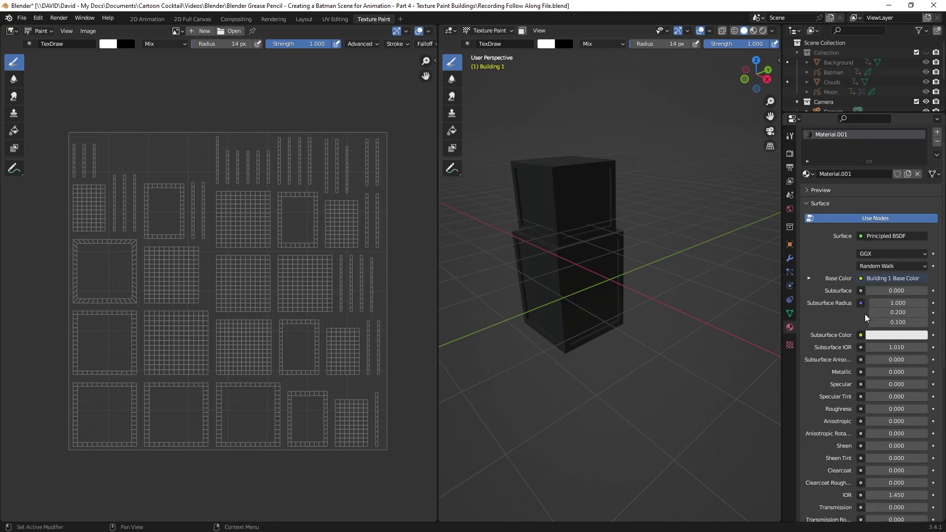
pyautogui.click(924, 313)
pyautogui.moveTo(923, 323); pyautogui.dragTo(919, 322)
pyautogui.click(898, 312)
pyautogui.write('0')
pyautogui.click(901, 347)
pyautogui.write('0')
pyautogui.press('Return')
pyautogui.scroll(-4, 901, 350)
pyautogui.click(891, 417)
pyautogui.write('0')
# Return to the brush settings and pick a bright magenta as the paint color.
pyautogui.click(790, 135)
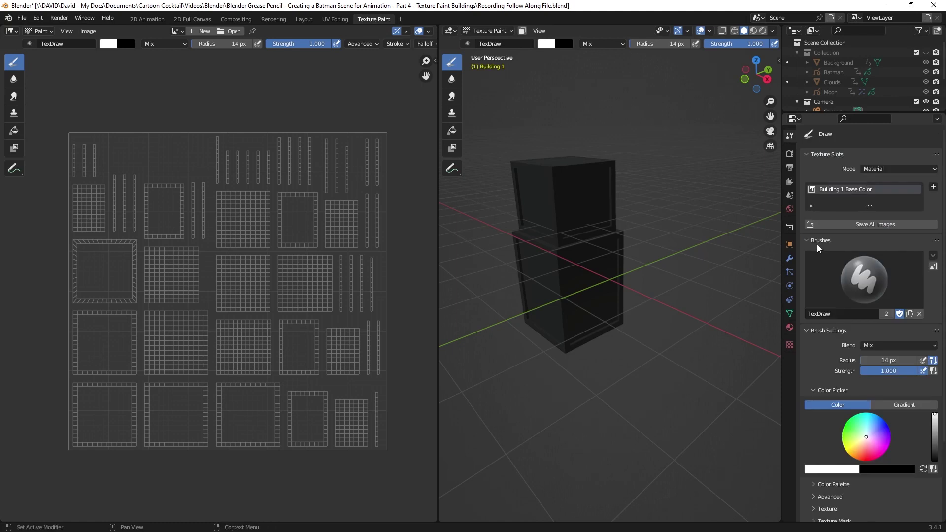
pyautogui.click(870, 438)
pyautogui.moveTo(870, 438); pyautogui.dragTo(889, 445)
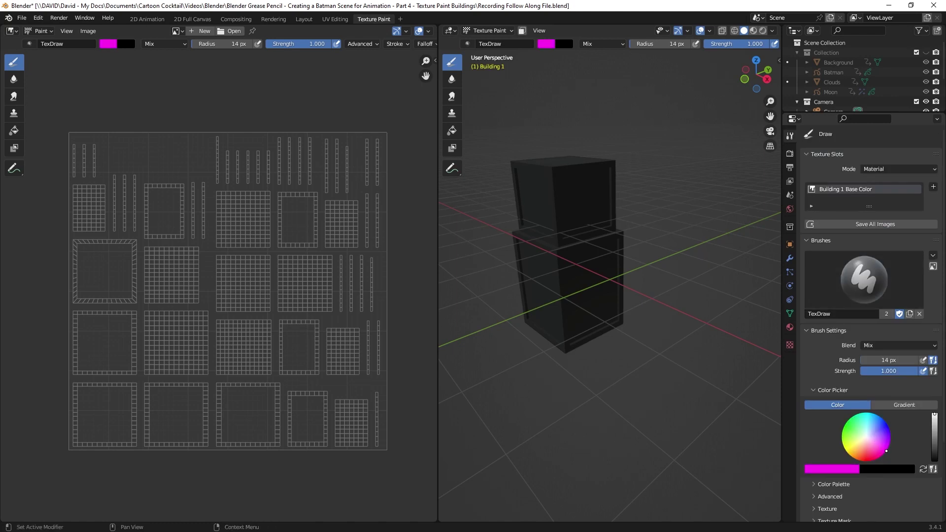
# Paint a magenta figure-eight test stroke on one face of the upper block and another on the lower block.
pyautogui.moveTo(592, 186)
pyautogui.mouseDown()
pyautogui.moveTo(582, 218)
pyautogui.moveTo(590, 185)
pyautogui.mouseUp()
pyautogui.moveTo(597, 268)
pyautogui.mouseDown()
pyautogui.moveTo(587, 311)
pyautogui.moveTo(600, 275)
pyautogui.mouseUp()
pyautogui.moveTo(600, 275)
pyautogui.mouseDown(button='middle')
pyautogui.moveTo(633, 235)
pyautogui.moveTo(615, 235)
pyautogui.mouseUp(button='middle')
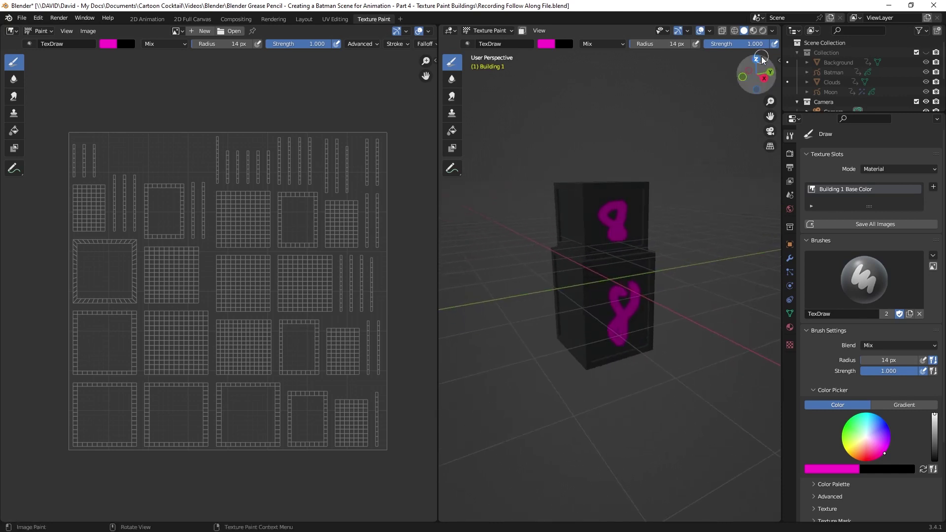
# Hide the floor grid and the X and Y axis lines in the 3D viewport.
pyautogui.click(709, 31)
pyautogui.click(688, 78)
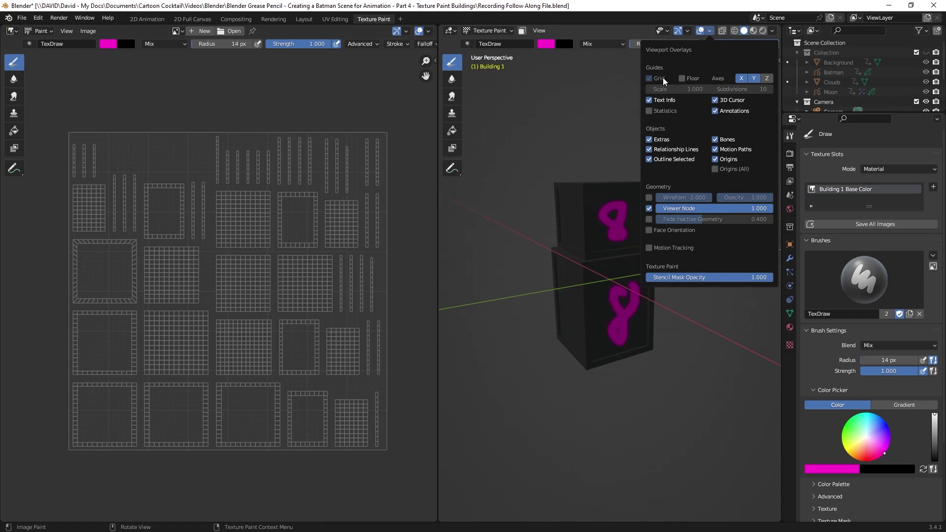
pyautogui.click(742, 78)
pyautogui.click(754, 78)
pyautogui.moveTo(602, 224)
pyautogui.mouseDown(button='middle')
pyautogui.moveTo(598, 213)
pyautogui.moveTo(607, 237)
pyautogui.mouseUp(button='middle')
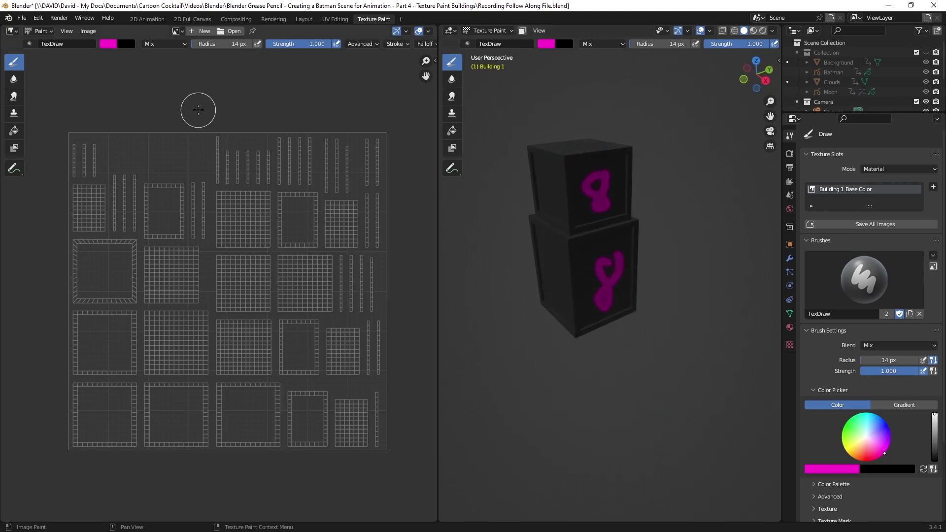
# Display the Building 1 Base Color image behind the UV layout in the image editor.
pyautogui.click(178, 30)
pyautogui.click(181, 31)
pyautogui.click(178, 31)
pyautogui.click(182, 31)
pyautogui.click(181, 31)
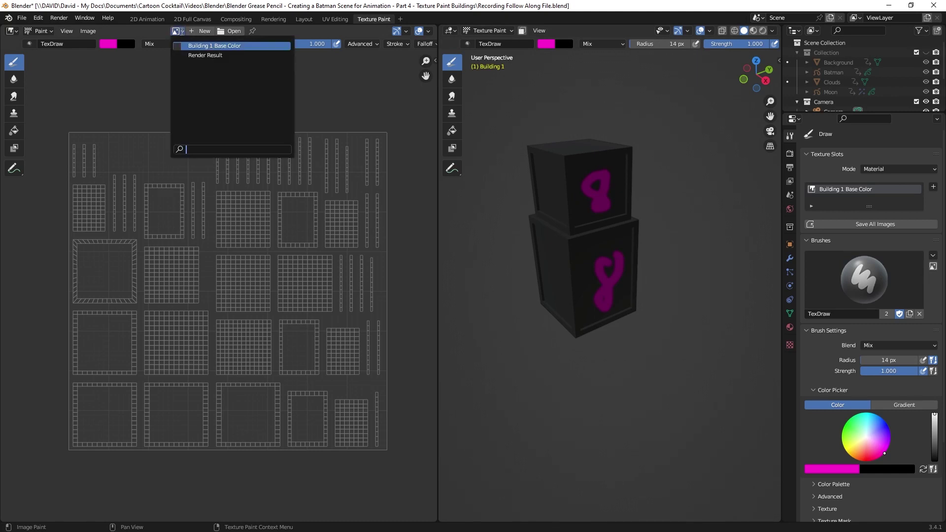
pyautogui.click(192, 47)
pyautogui.scroll(-5, 244, 247)
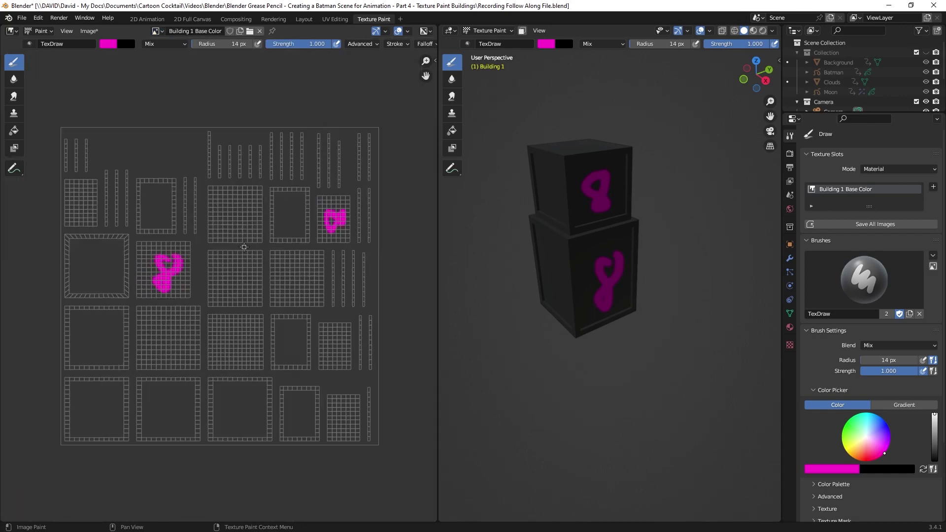
pyautogui.scroll(1, 244, 247)
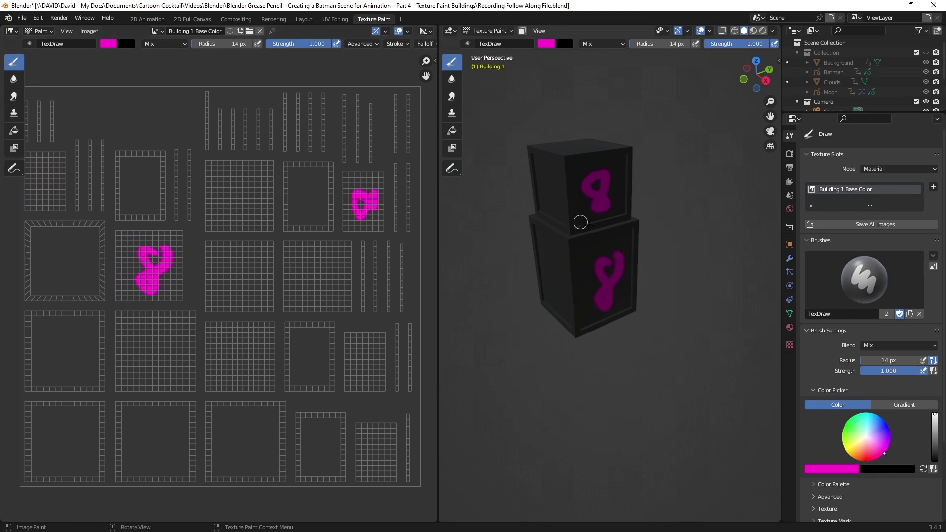
# Preview the painted building in Rendered viewport shading, then return to Solid shading.
pyautogui.moveTo(639, 214); pyautogui.dragTo(640, 291, button='middle')
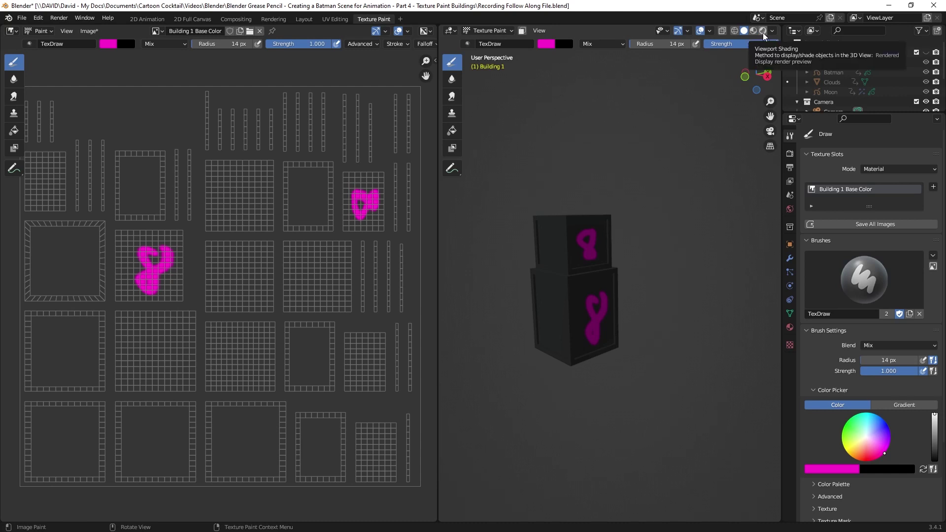
pyautogui.click(763, 33)
pyautogui.scroll(3, 604, 258)
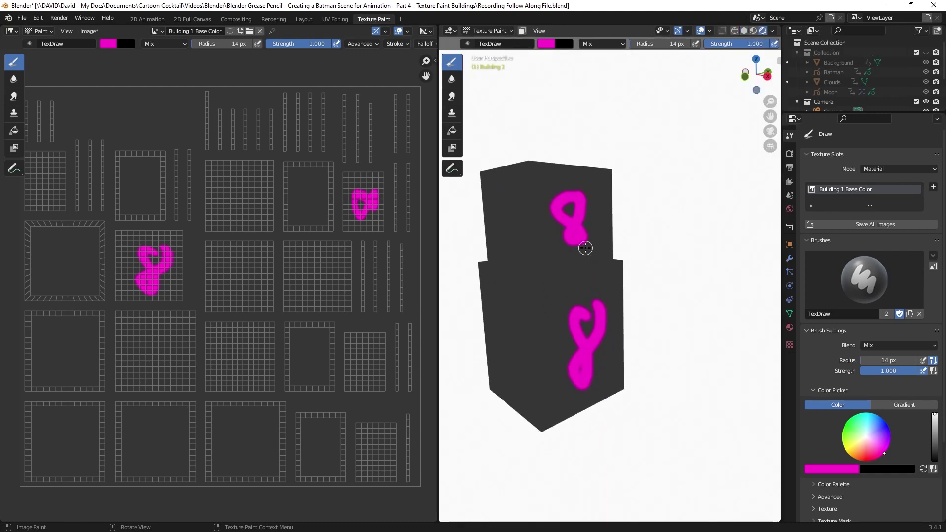
pyautogui.scroll(-1, 750, 152)
pyautogui.click(744, 30)
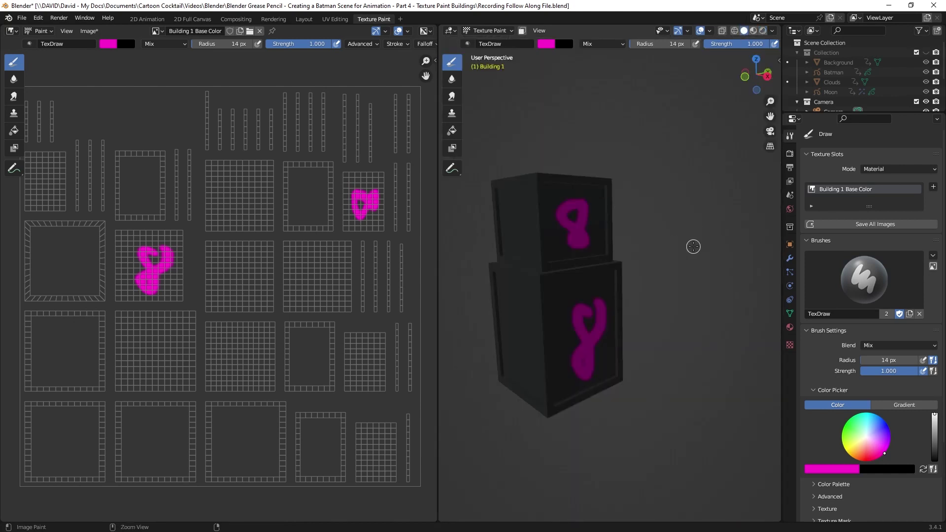
# Undo both magenta test strokes on the building.
pyautogui.hotkey('ctrl', 'z')
pyautogui.hotkey('ctrl', 'z')
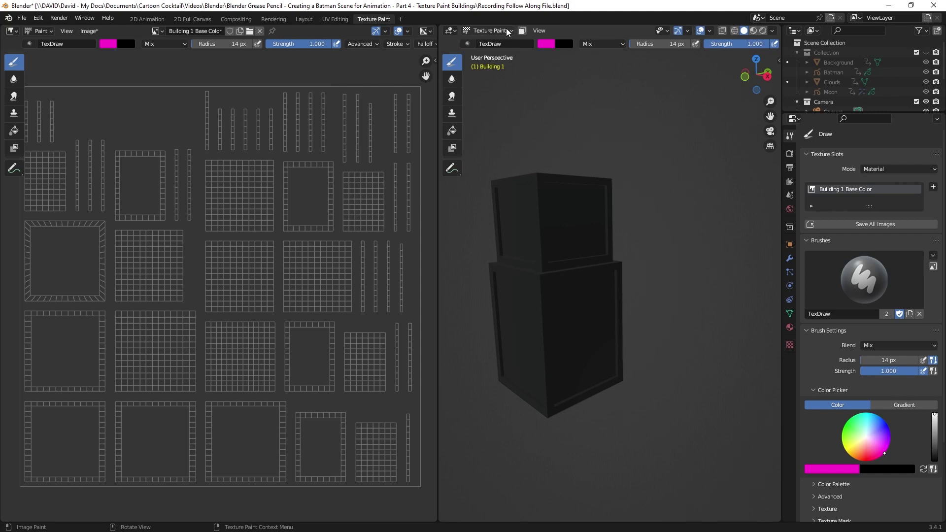
# Switch Building 1 to Edit Mode and choose the Select Circle tool with a radius of 4.
pyautogui.moveTo(650, 197); pyautogui.dragTo(554, 200, button='middle')
pyautogui.moveTo(554, 199)
pyautogui.keyDown('shift'); pyautogui.mouseDown(button='middle')
pyautogui.moveTo(636, 208)
pyautogui.moveTo(541, 201)
pyautogui.mouseUp(button='middle'); pyautogui.keyUp('shift')
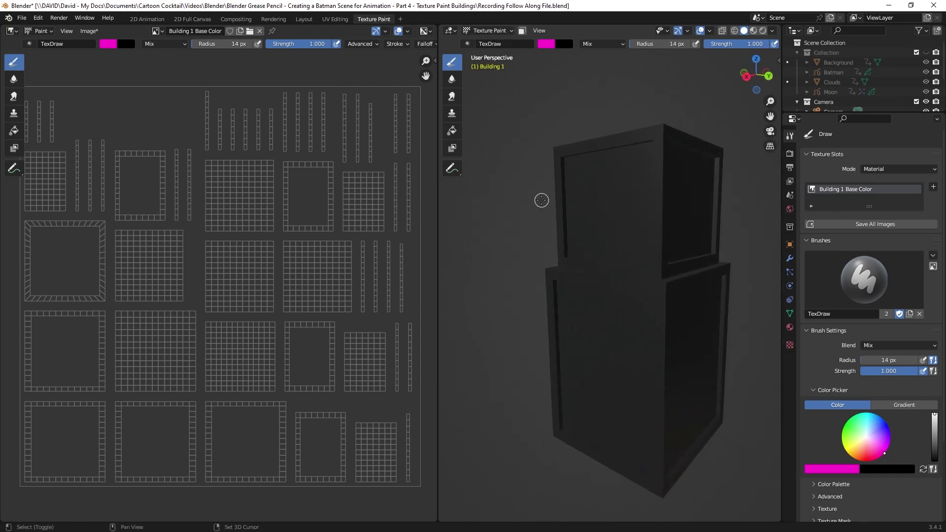
pyautogui.click(492, 31)
pyautogui.click(489, 48)
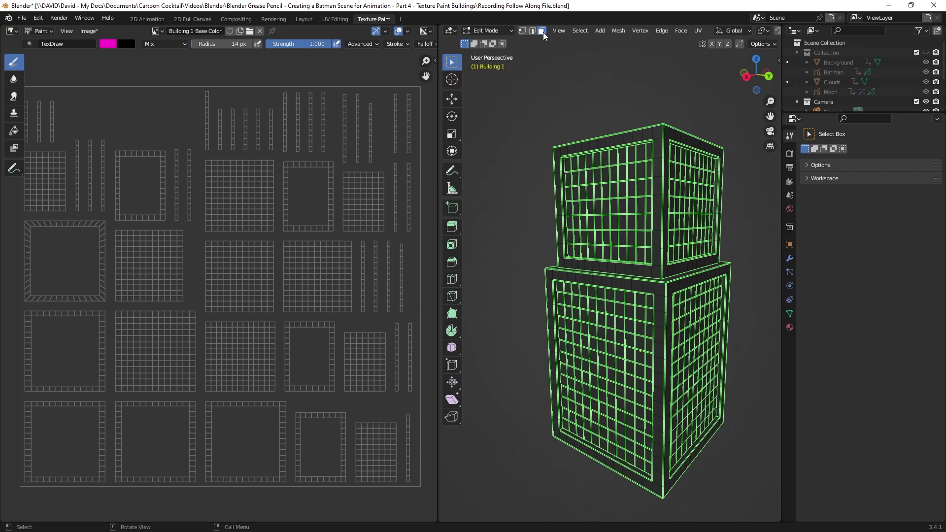
pyautogui.click(451, 62)
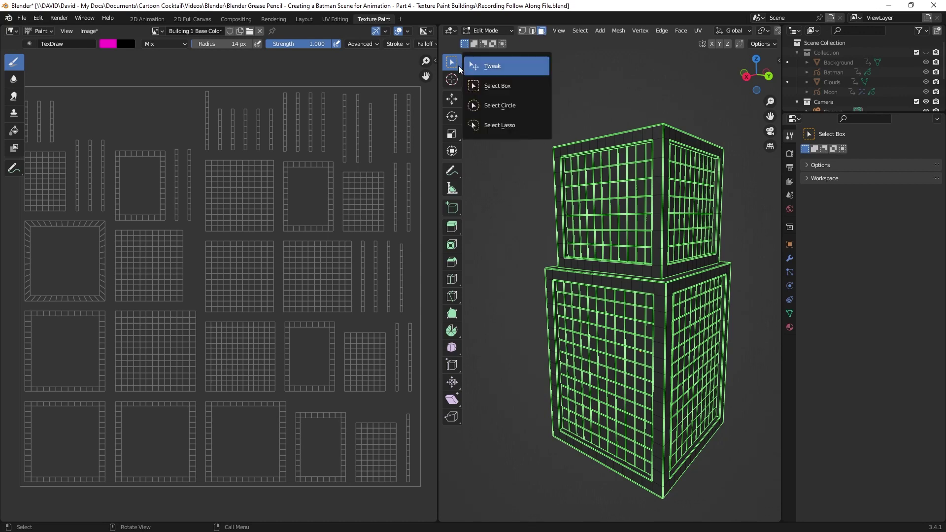
pyautogui.click(500, 107)
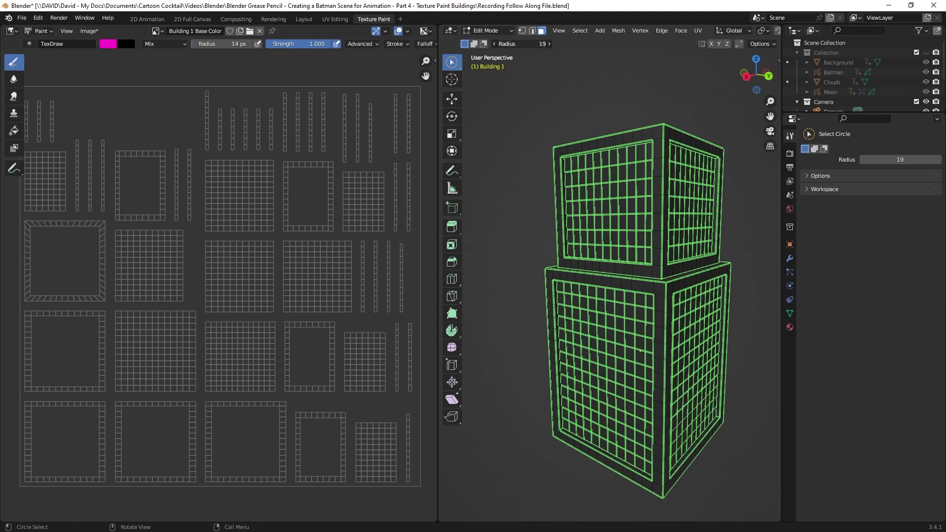
# Select one top and one side inner-edge face of the upper block's recess, then extend the selection to faces of similar perimeter.
pyautogui.scroll(5, 574, 180)
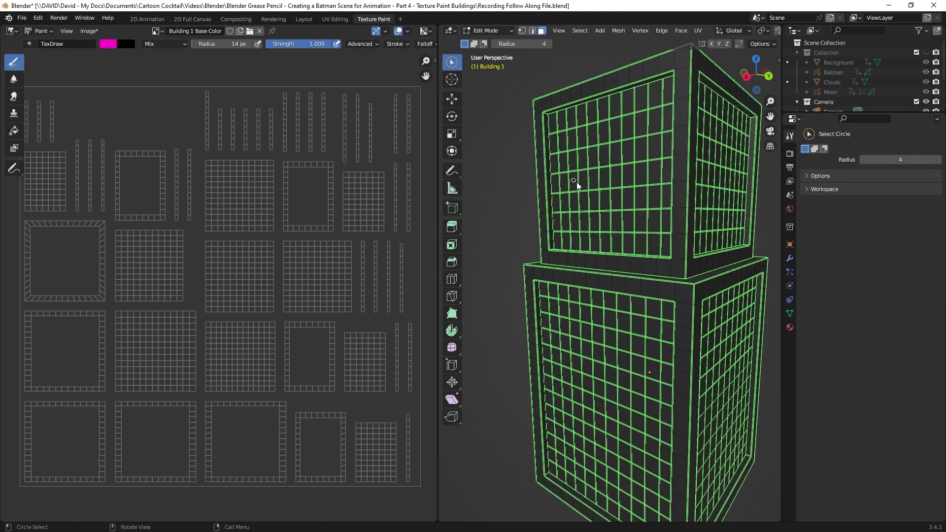
pyautogui.moveTo(575, 191); pyautogui.dragTo(560, 231, button='middle')
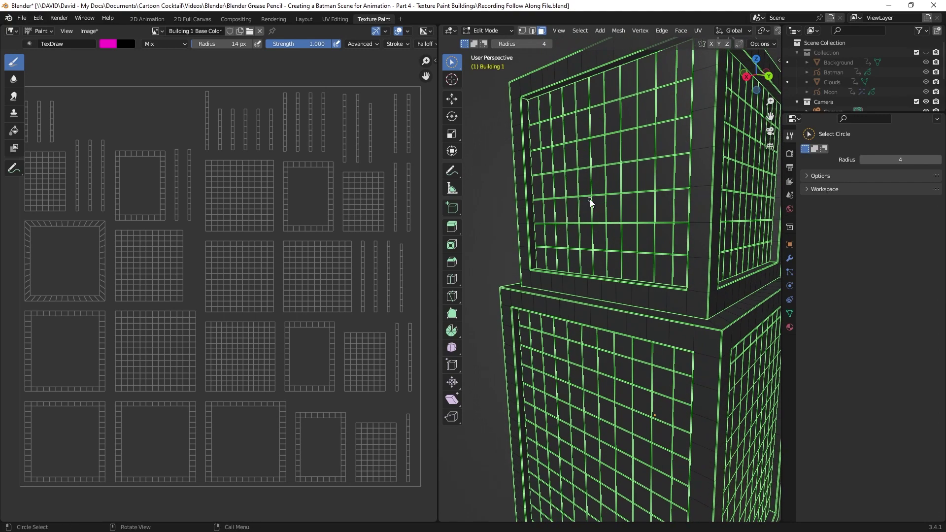
pyautogui.scroll(3, 590, 198)
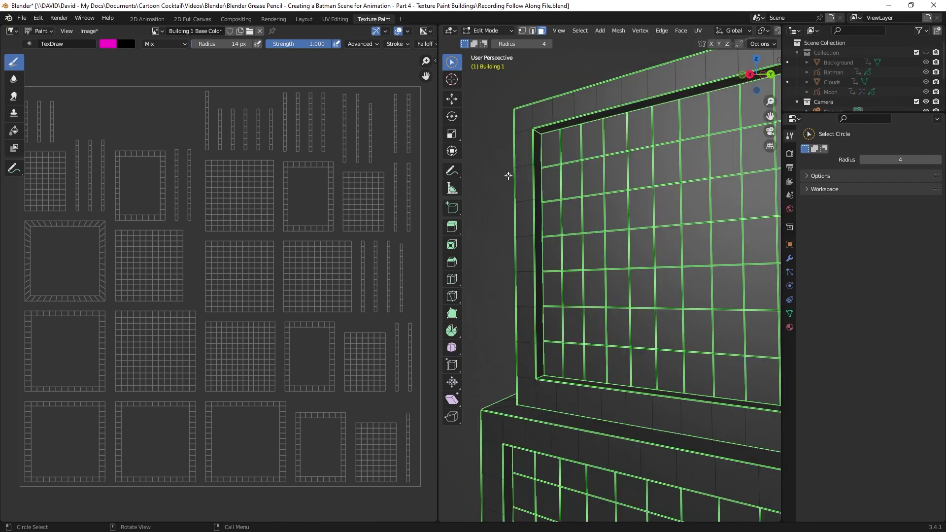
pyautogui.click(545, 131)
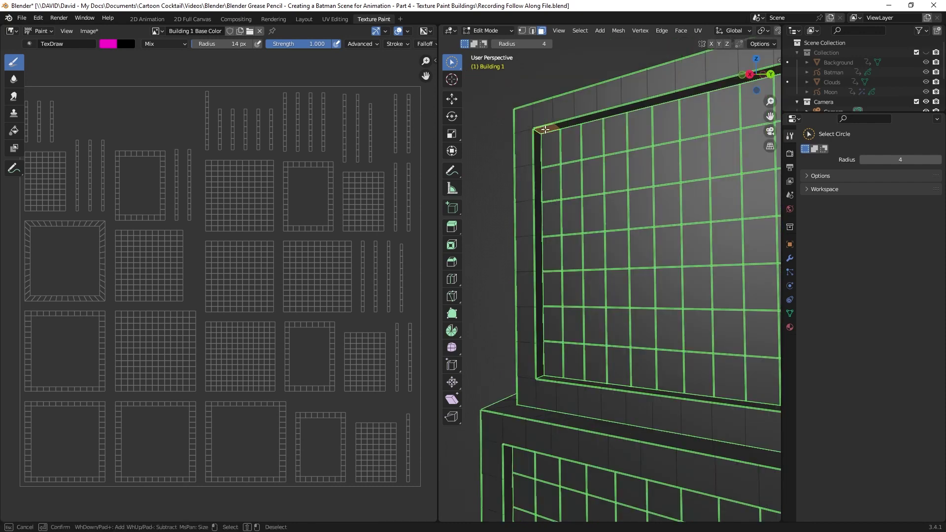
pyautogui.keyDown('shift'); pyautogui.click(538, 141); pyautogui.keyUp('shift')
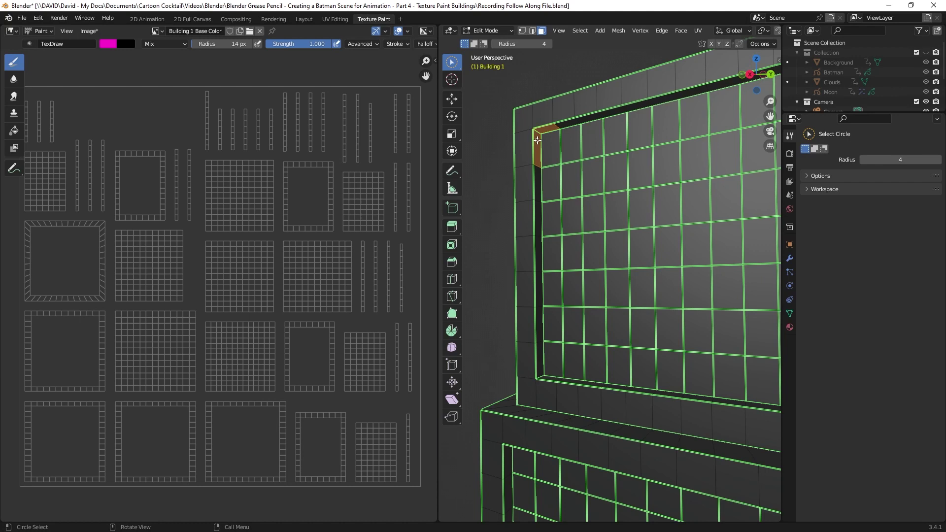
pyautogui.click(579, 31)
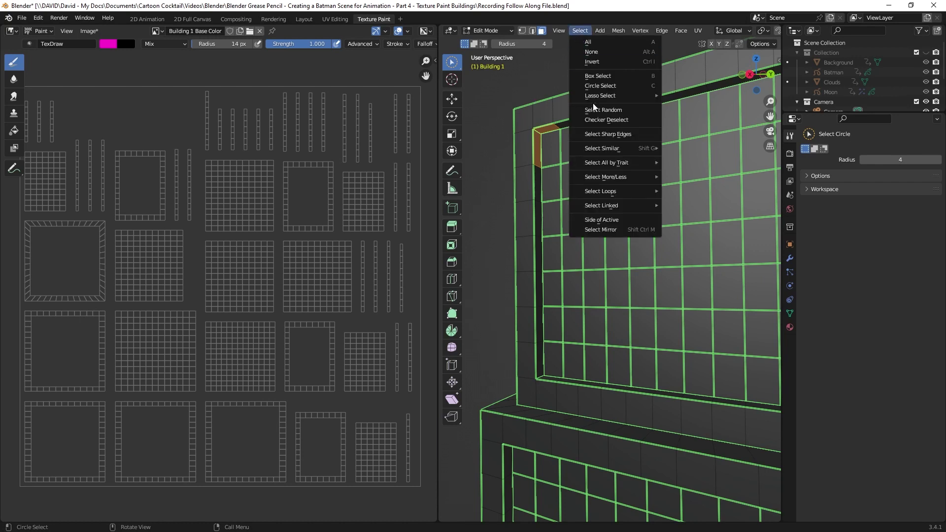
pyautogui.moveTo(604, 147)
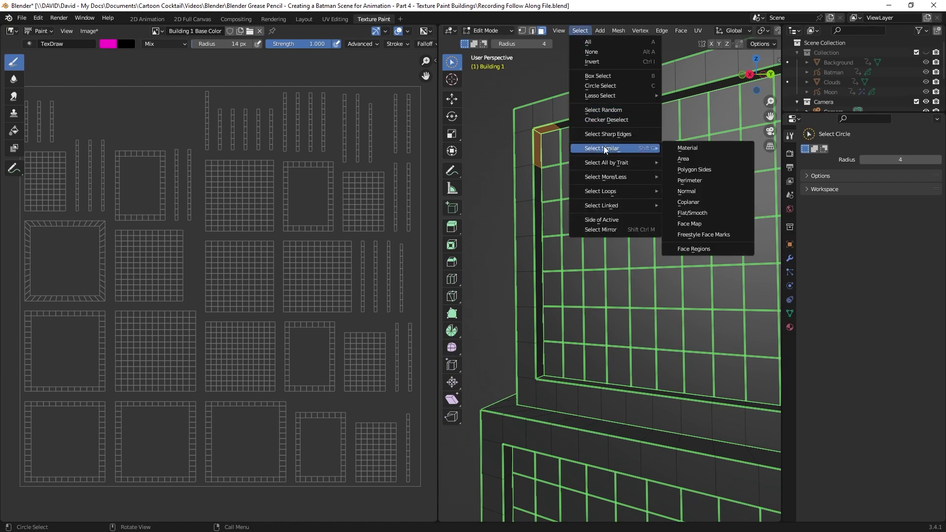
pyautogui.click(707, 181)
# Add one top and one side inner-edge face of the lower block's recess, then extend the selection to faces of similar perimeter.
pyautogui.moveTo(666, 181); pyautogui.dragTo(681, 421, button='middle')
pyautogui.keyDown('shift'); pyautogui.click(674, 415); pyautogui.keyUp('shift')
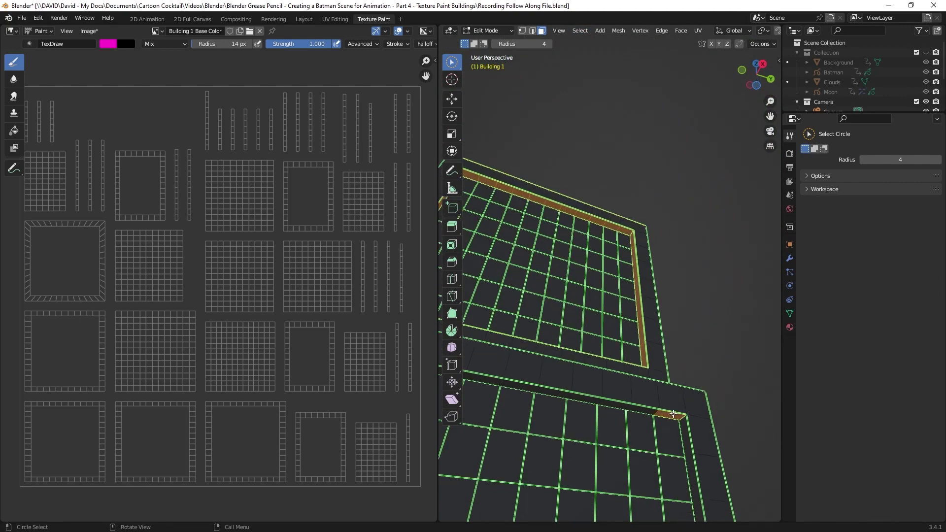
pyautogui.keyDown('shift'); pyautogui.click(686, 437); pyautogui.keyUp('shift')
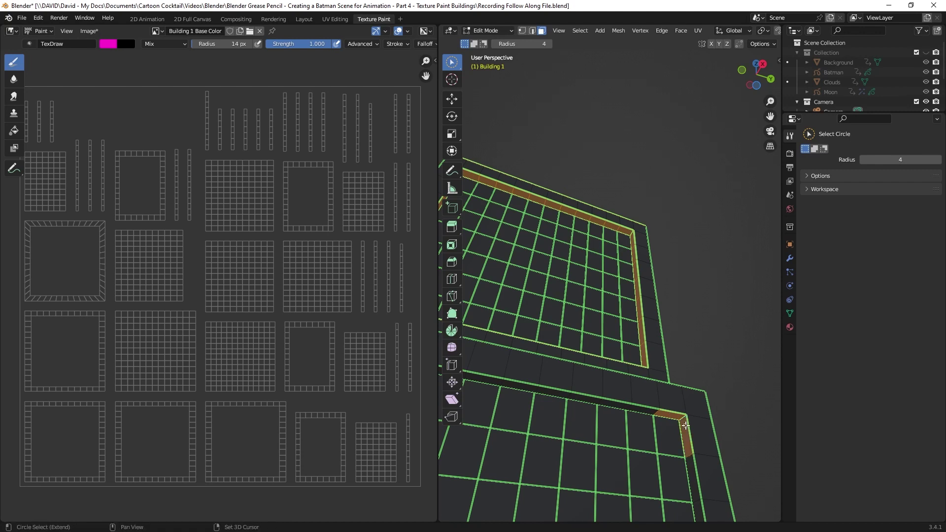
pyautogui.click(580, 31)
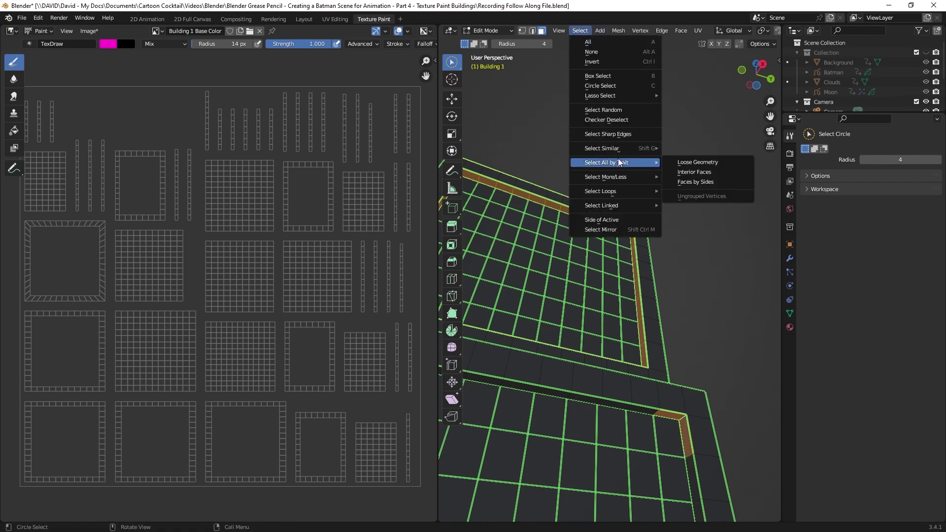
pyautogui.moveTo(618, 148)
pyautogui.click(699, 181)
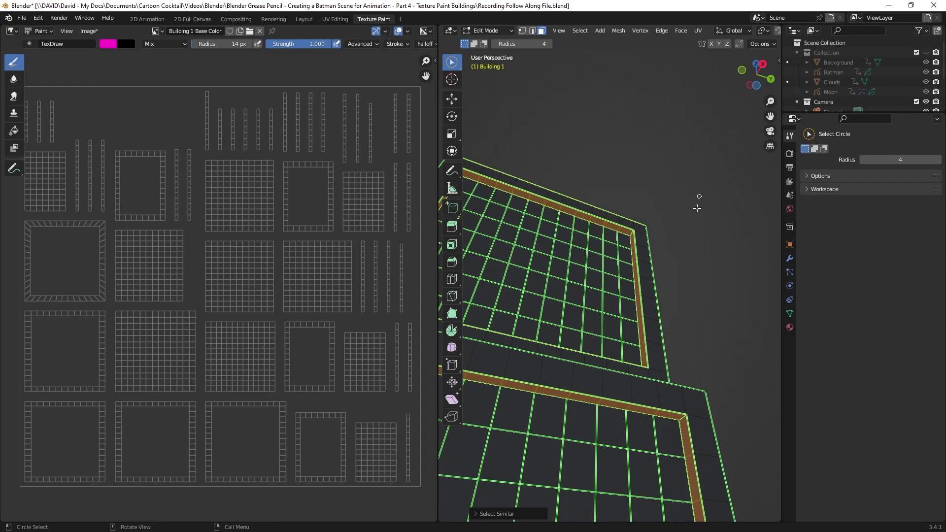
# Switch Building 1 to Texture Paint mode and enable face selection masking so painting affects only the selected faces.
pyautogui.scroll(-6, 683, 271)
pyautogui.moveTo(685, 296); pyautogui.dragTo(663, 314, button='middle')
pyautogui.keyDown('shift'); pyautogui.moveTo(589, 271); pyautogui.dragTo(693, 289, button='middle'); pyautogui.keyUp('shift')
pyautogui.scroll(1, 685, 271)
pyautogui.scroll(3, 685, 271)
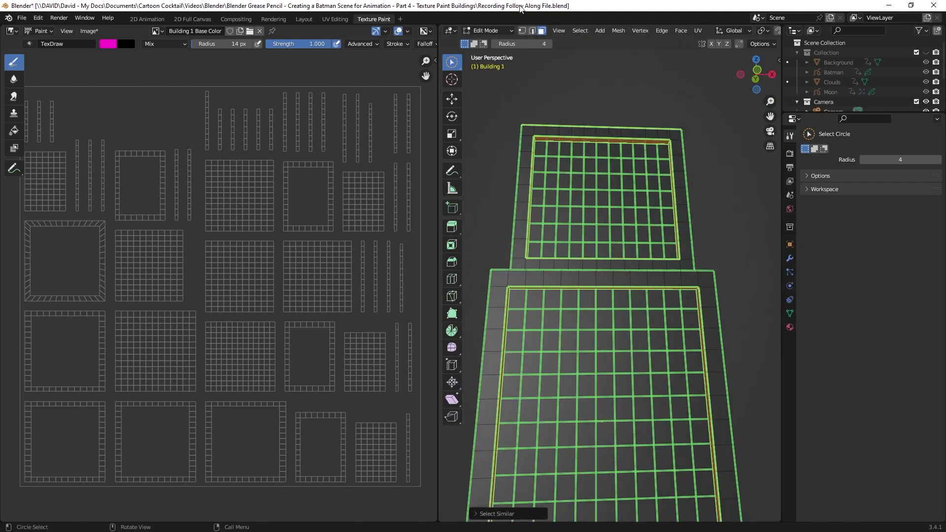
pyautogui.click(505, 29)
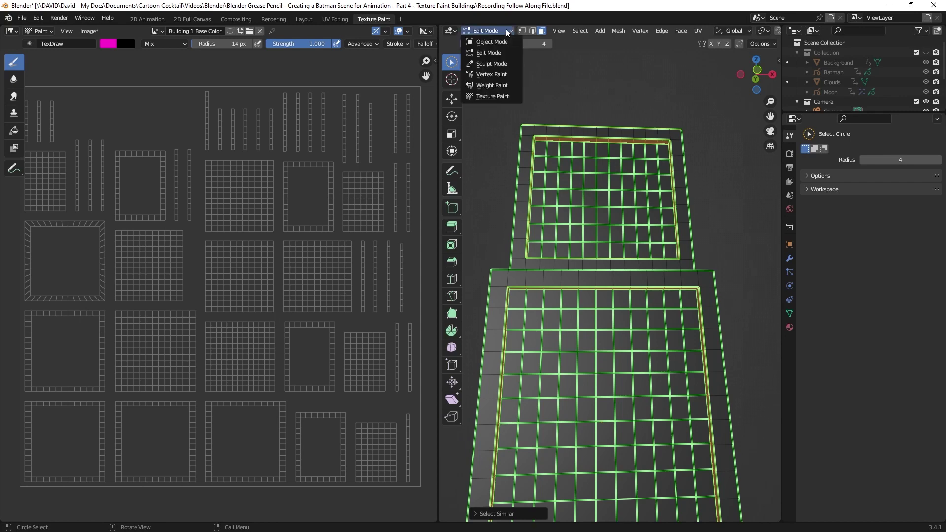
pyautogui.click(500, 96)
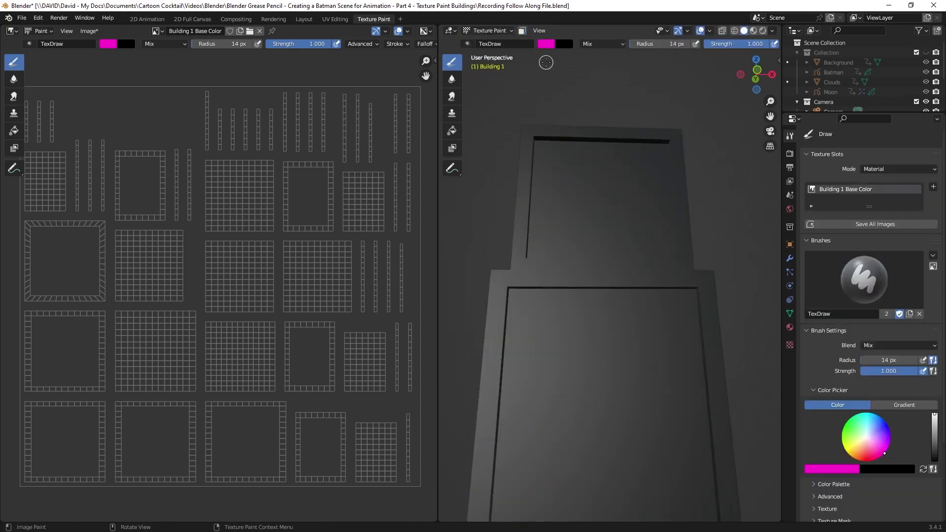
pyautogui.moveTo(586, 225); pyautogui.dragTo(566, 106, button='middle')
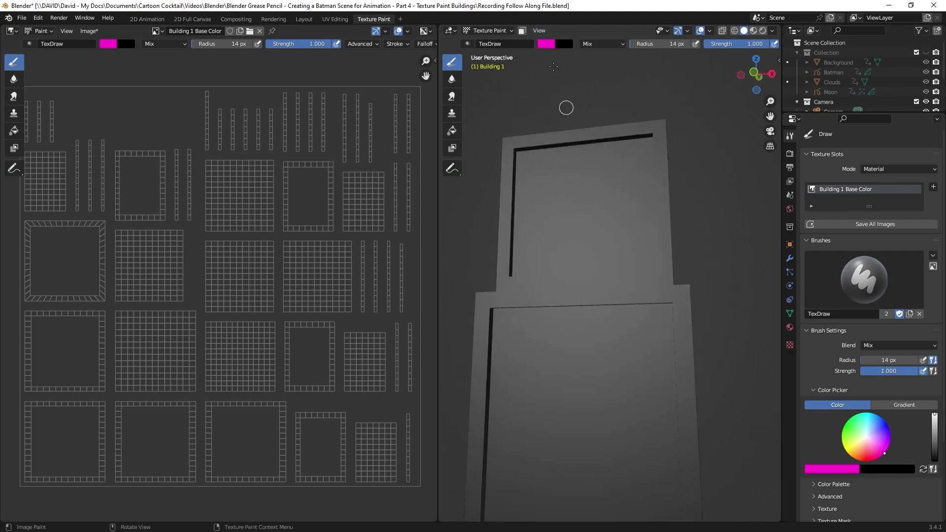
pyautogui.click(522, 29)
pyautogui.moveTo(610, 249)
pyautogui.mouseDown(button='middle')
pyautogui.moveTo(577, 260)
pyautogui.moveTo(569, 253)
pyautogui.mouseUp(button='middle')
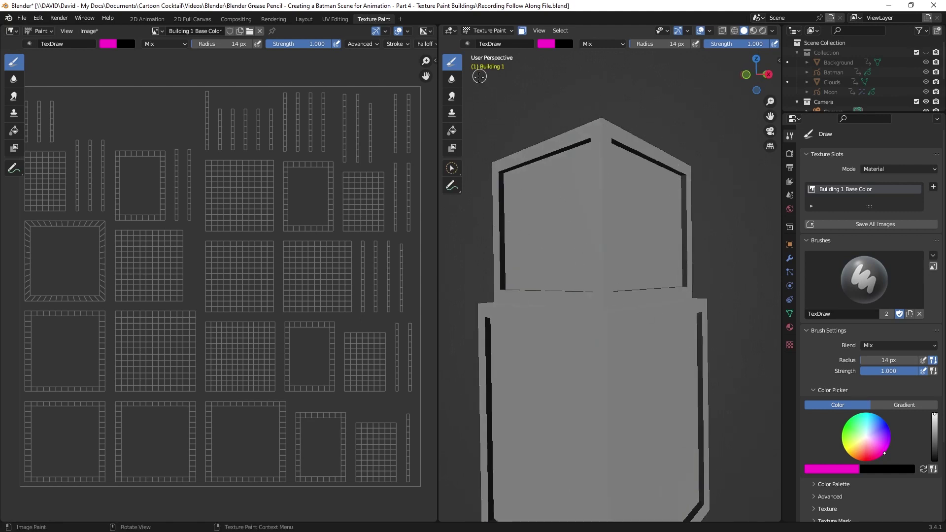
# Choose the Fill brush, set its color to a dark brownish orange, and fill the masked recess edge faces.
pyautogui.click(455, 130)
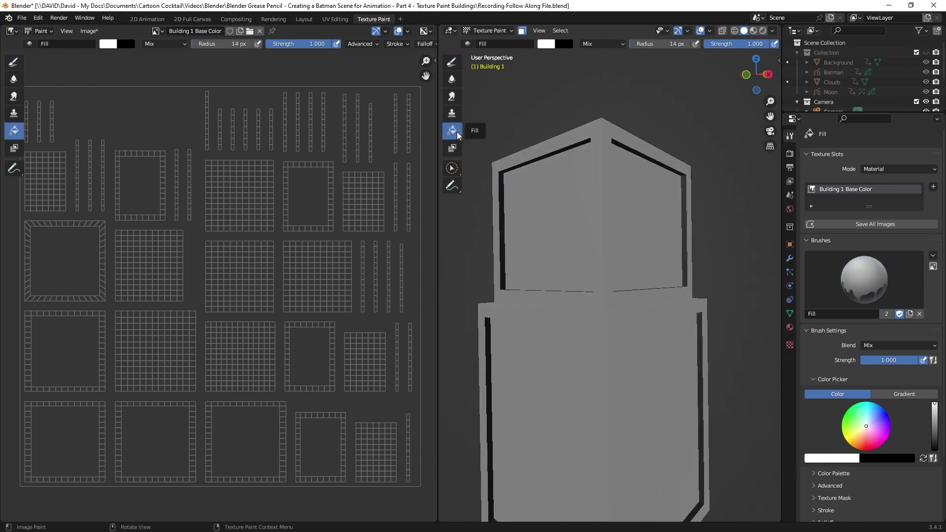
pyautogui.click(546, 43)
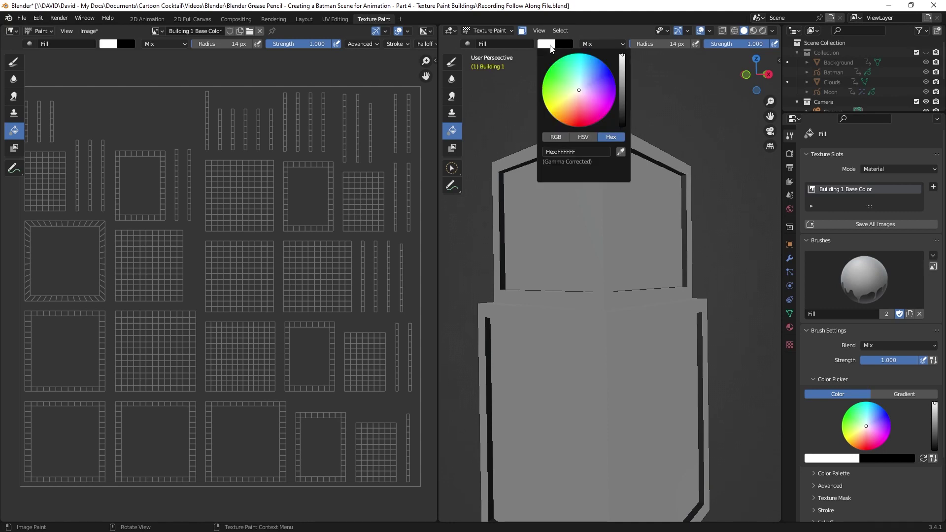
pyautogui.click(594, 152)
pyautogui.write('9448DA')
pyautogui.press('Return')
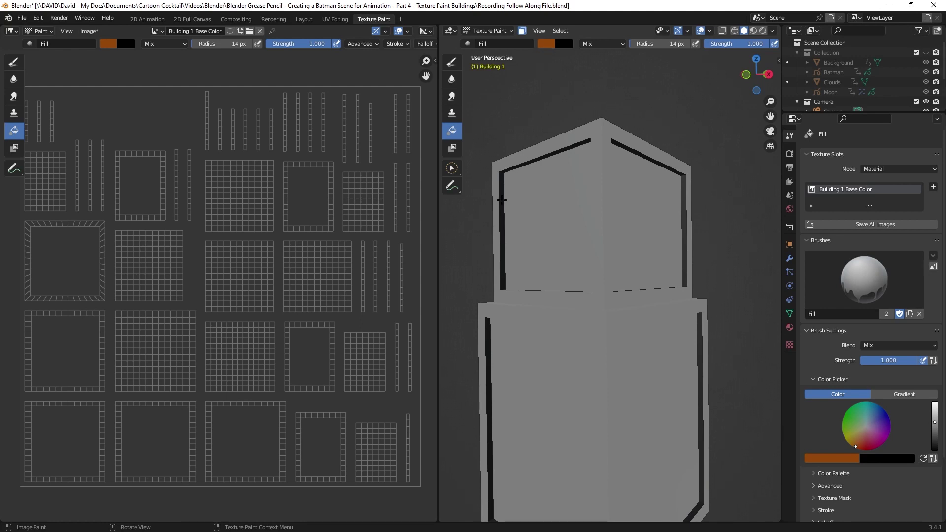
pyautogui.click(502, 200)
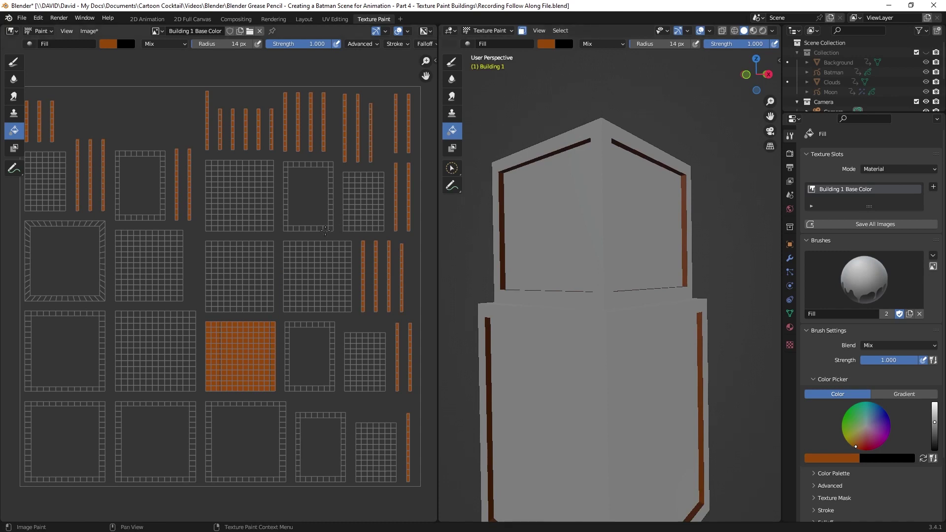
# In Edit Mode, circle-select a few window-grid faces on one side of the upper block and extend the selection to linked flat faces.
pyautogui.scroll(-1, 325, 230)
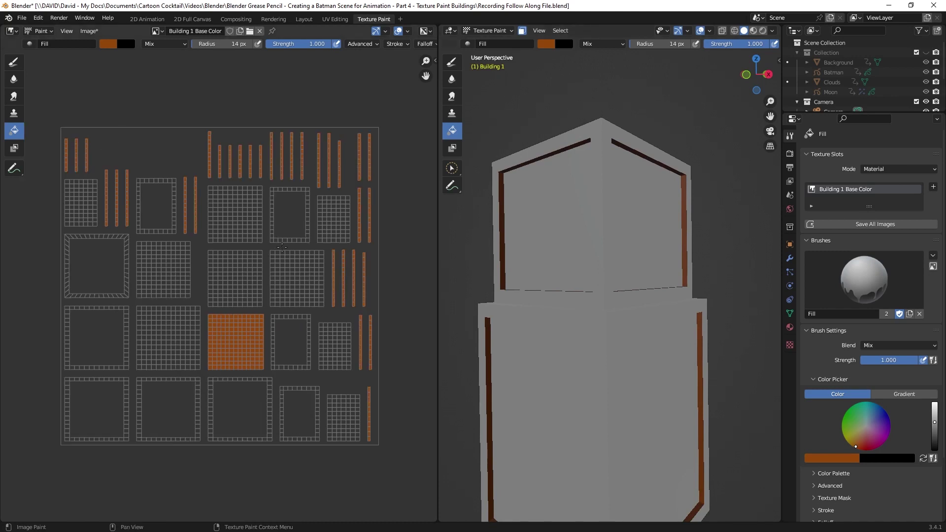
pyautogui.click(488, 30)
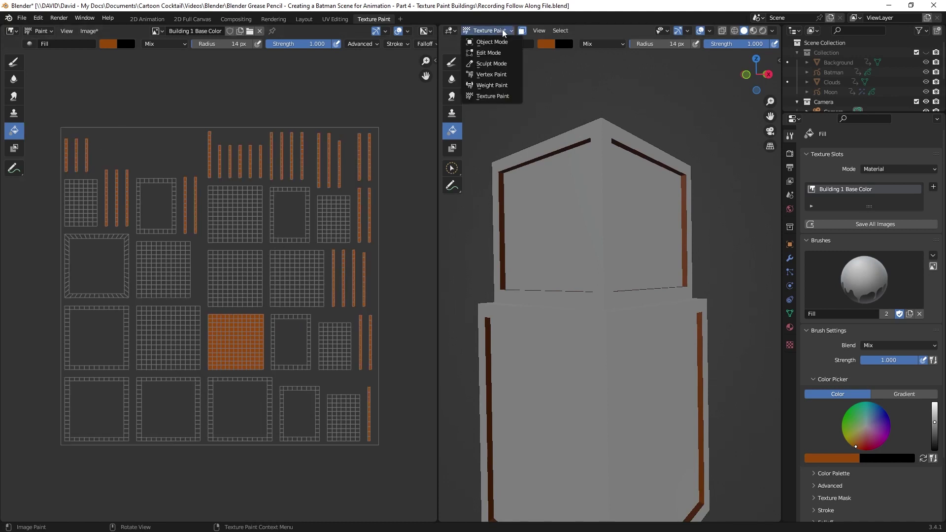
pyautogui.click(493, 52)
pyautogui.press('c')
pyautogui.moveTo(535, 146); pyautogui.dragTo(566, 145)
pyautogui.rightClick(571, 160)
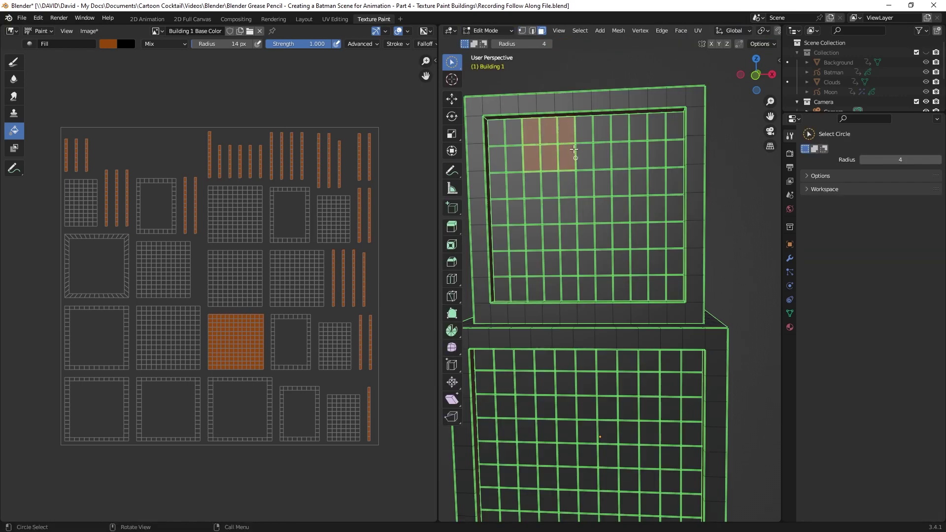
pyautogui.click(581, 31)
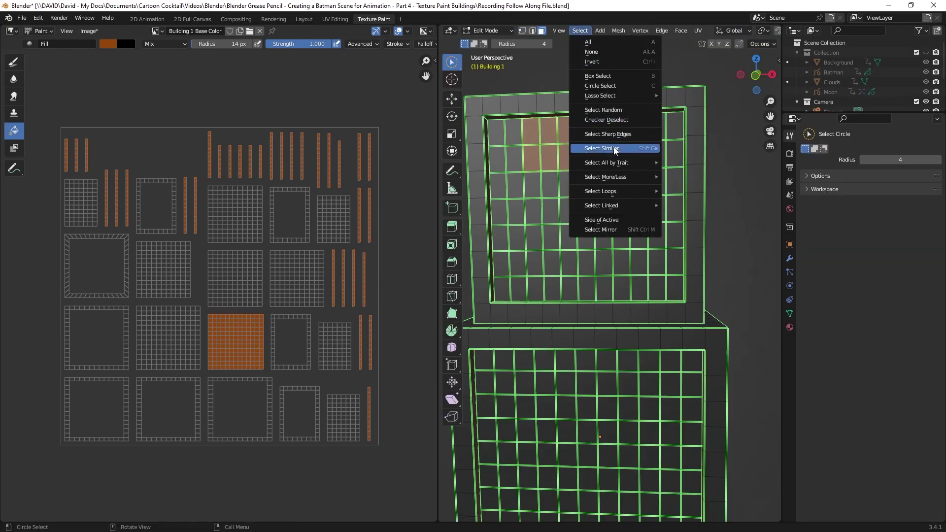
pyautogui.moveTo(612, 206)
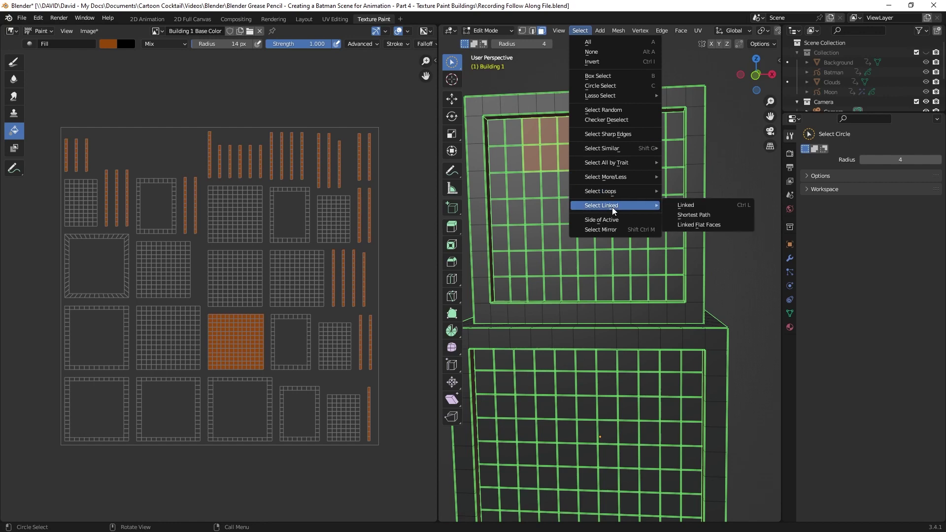
pyautogui.click(703, 225)
# Add the upper block's second window-grid panel to the selection from a few of its faces using Linked Flat Faces.
pyautogui.scroll(-2, 703, 225)
pyautogui.moveTo(703, 225); pyautogui.dragTo(595, 237, button='middle')
pyautogui.keyDown('shift'); pyautogui.moveTo(570, 195); pyautogui.dragTo(588, 216); pyautogui.keyUp('shift')
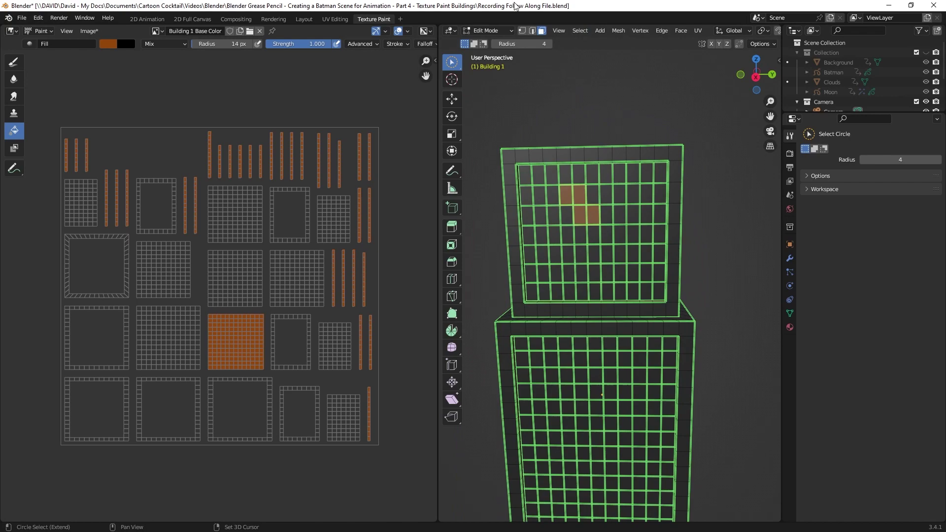
pyautogui.click(571, 30)
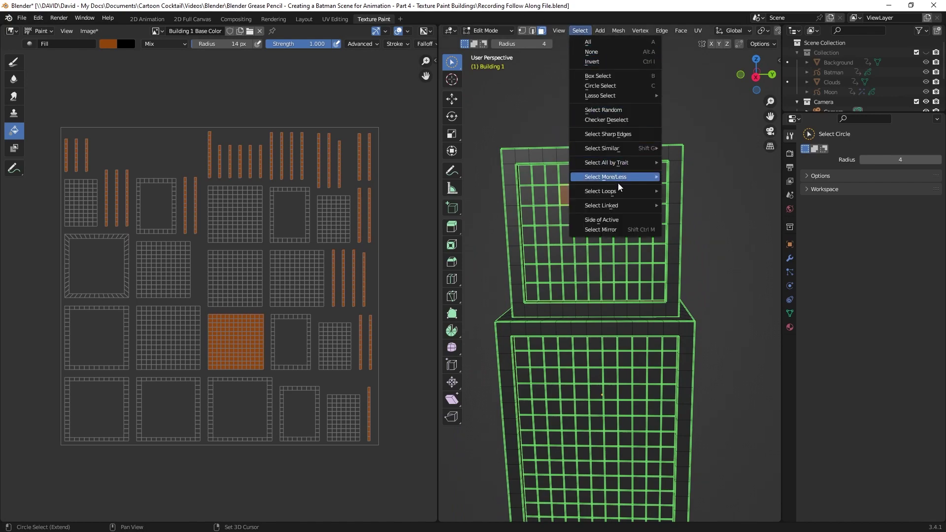
pyautogui.moveTo(622, 211)
pyautogui.click(692, 225)
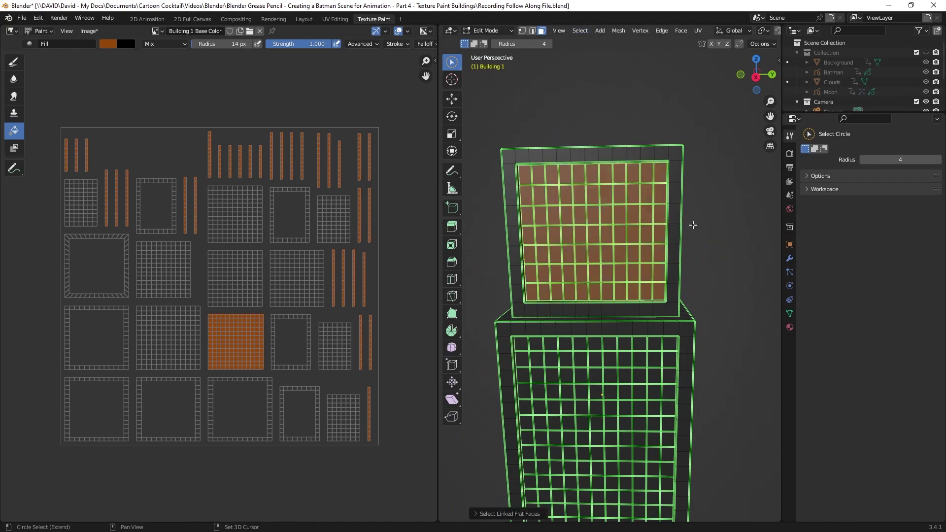
# Add the upper block's third window-grid panel to the selection from a few of its faces using Linked Flat Faces.
pyautogui.moveTo(695, 222); pyautogui.dragTo(597, 217, button='middle')
pyautogui.keyDown('shift'); pyautogui.moveTo(617, 193); pyautogui.dragTo(641, 211); pyautogui.keyUp('shift')
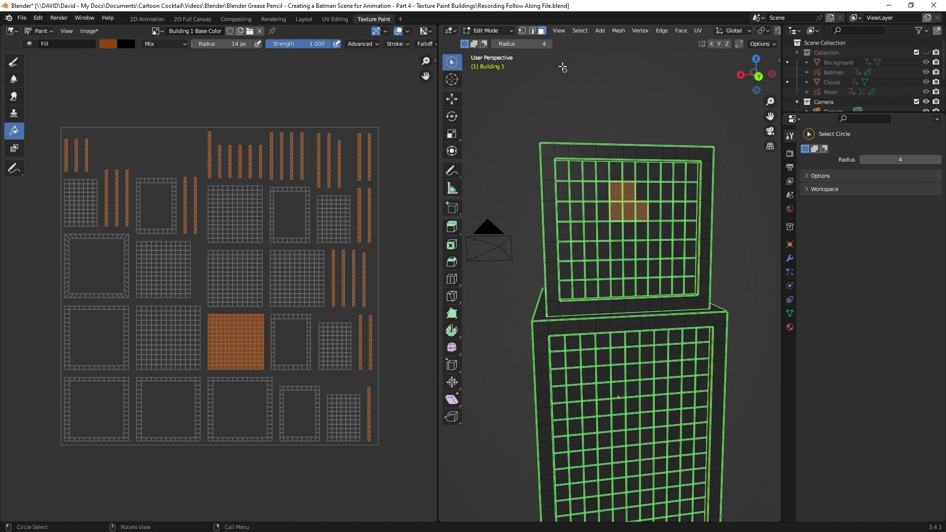
pyautogui.click(580, 30)
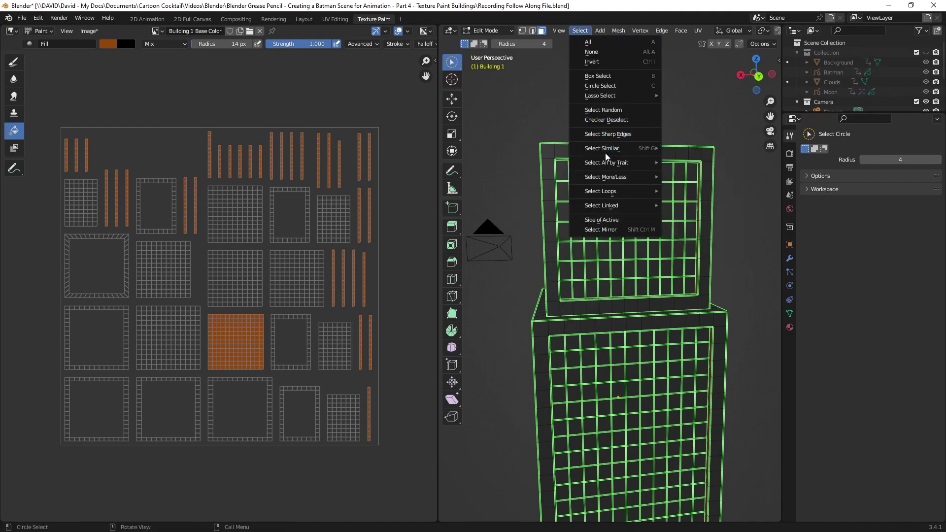
pyautogui.moveTo(626, 204)
pyautogui.click(697, 224)
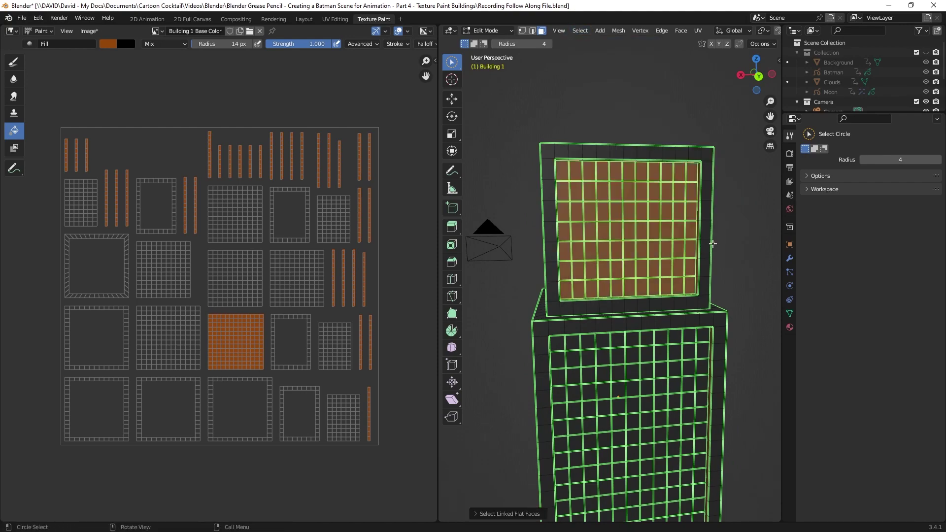
# Add the upper block's fourth window-grid panel to the selection from a few of its faces using Linked Flat Faces.
pyautogui.moveTo(696, 224); pyautogui.dragTo(611, 256, button='middle')
pyautogui.moveTo(639, 219); pyautogui.dragTo(642, 248)
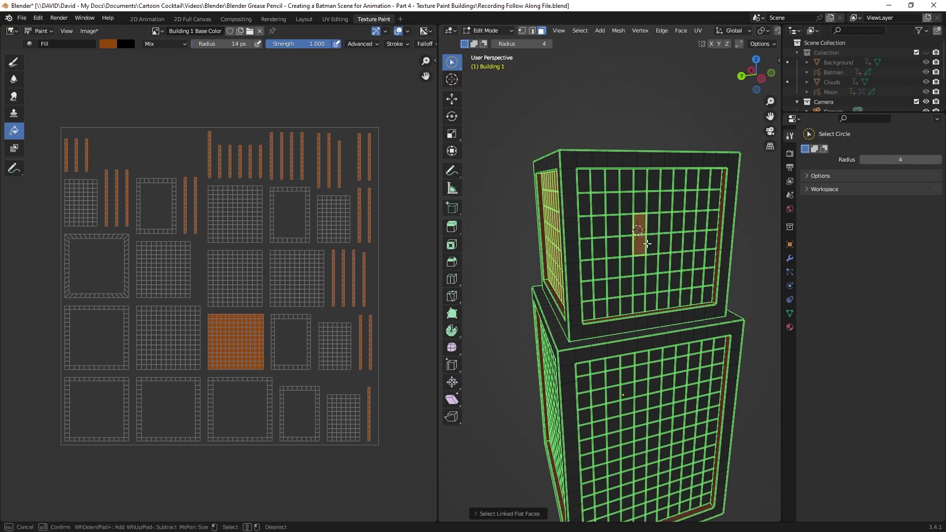
pyautogui.click(580, 31)
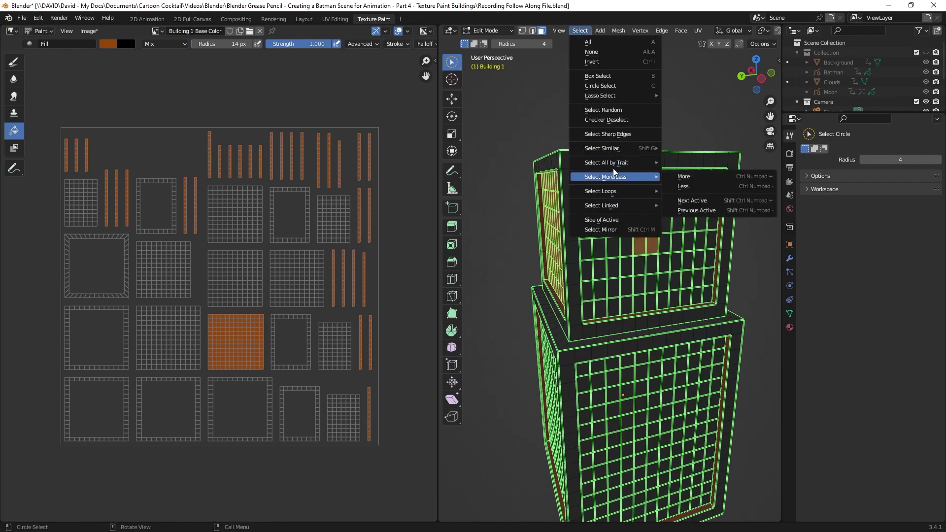
pyautogui.moveTo(620, 205)
pyautogui.click(690, 220)
# Return Building 1 to Texture Paint mode with the upper block's window-grid panels as the painting mask.
pyautogui.moveTo(689, 219); pyautogui.dragTo(724, 216, button='middle')
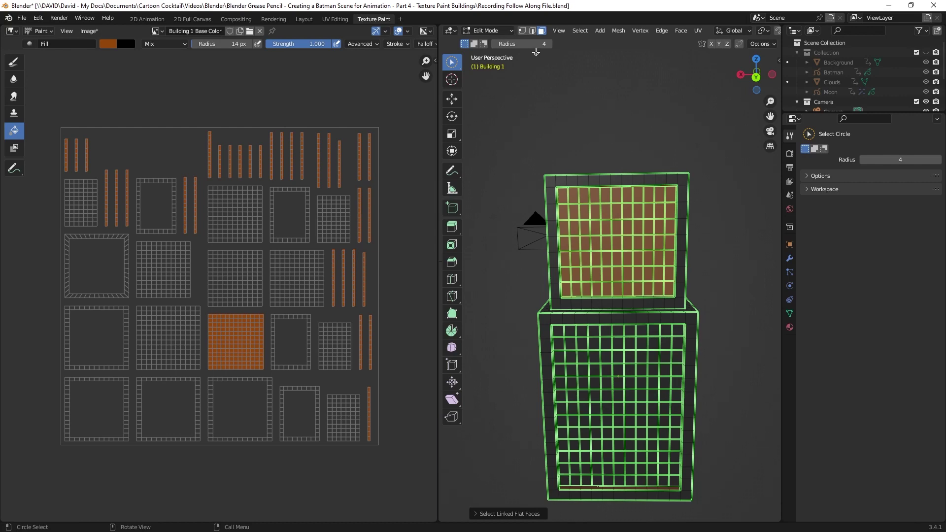
pyautogui.click(508, 30)
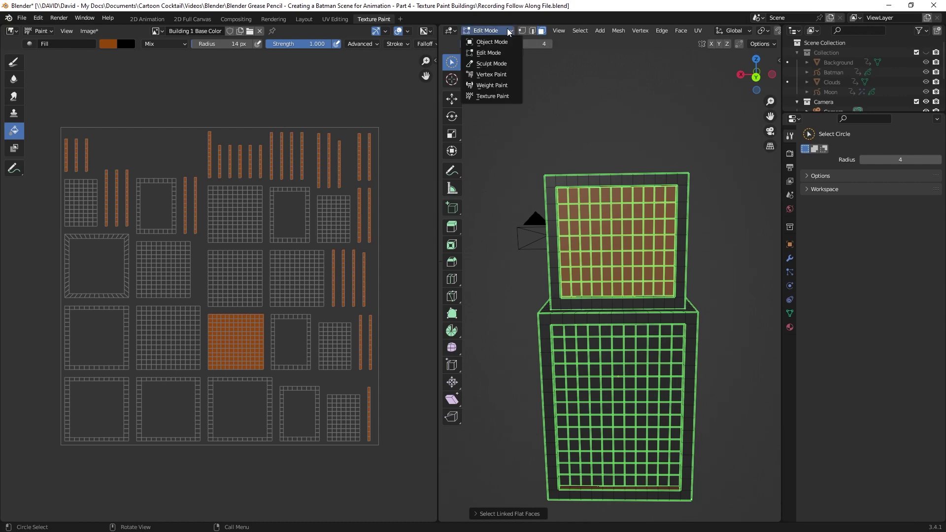
pyautogui.click(496, 93)
pyautogui.moveTo(743, 253); pyautogui.dragTo(759, 232, button='middle')
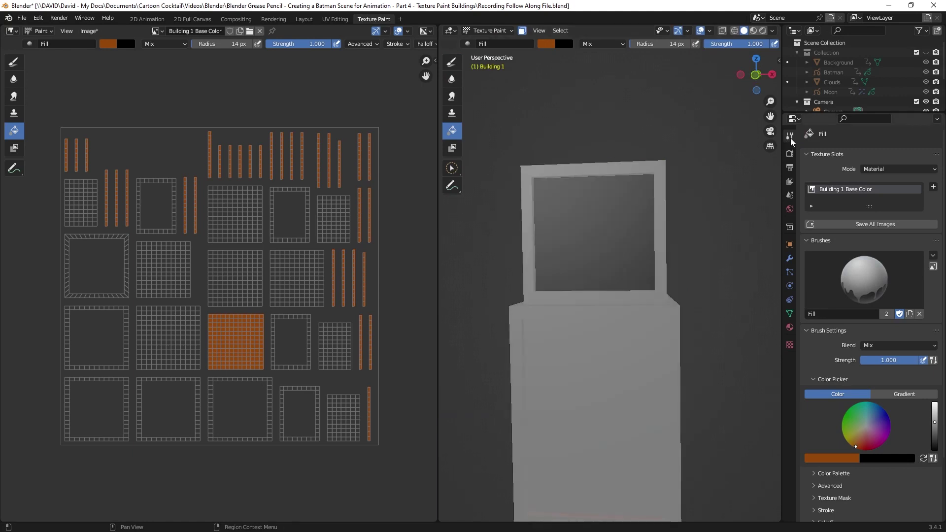
# Switch the Fill brush from a solid color to a gradient and set the first color stop to hex F1832A.
pyautogui.scroll(-4, 854, 372)
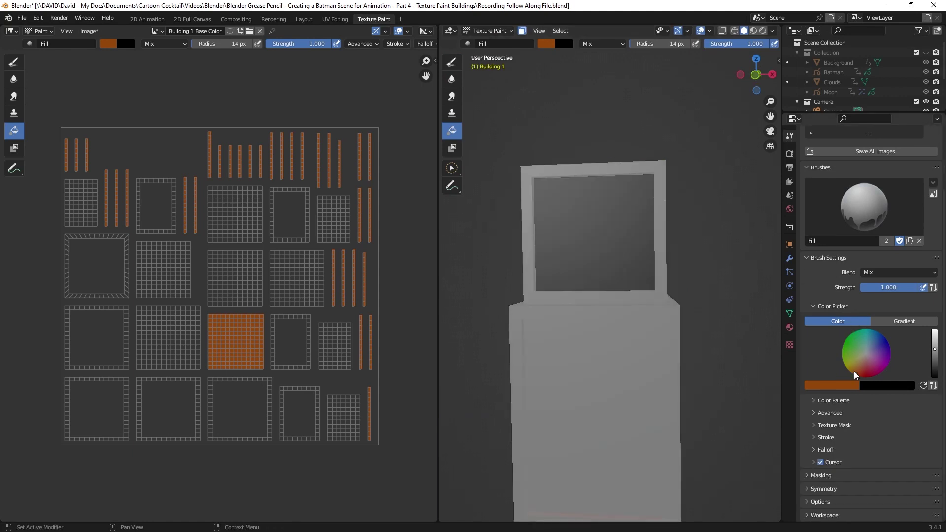
pyautogui.click(897, 320)
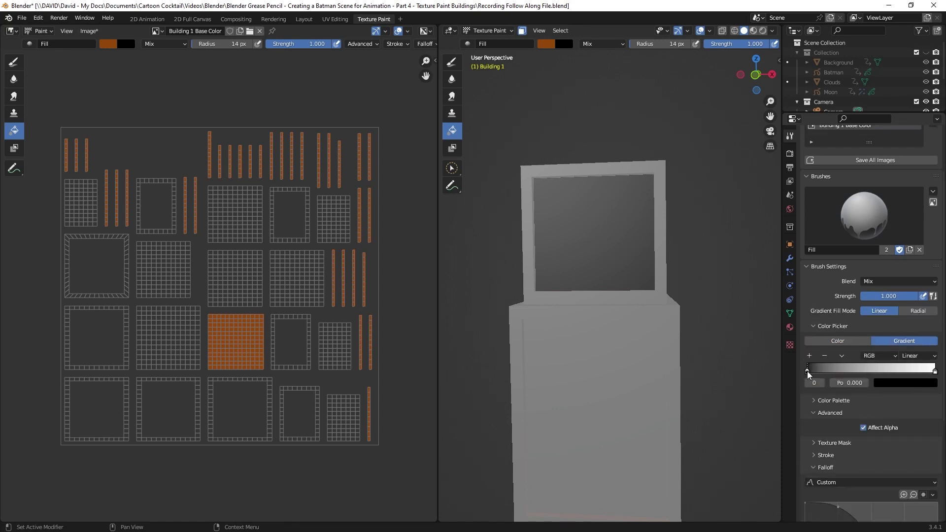
pyautogui.click(882, 382)
pyautogui.click(898, 338)
pyautogui.write('F1832A')
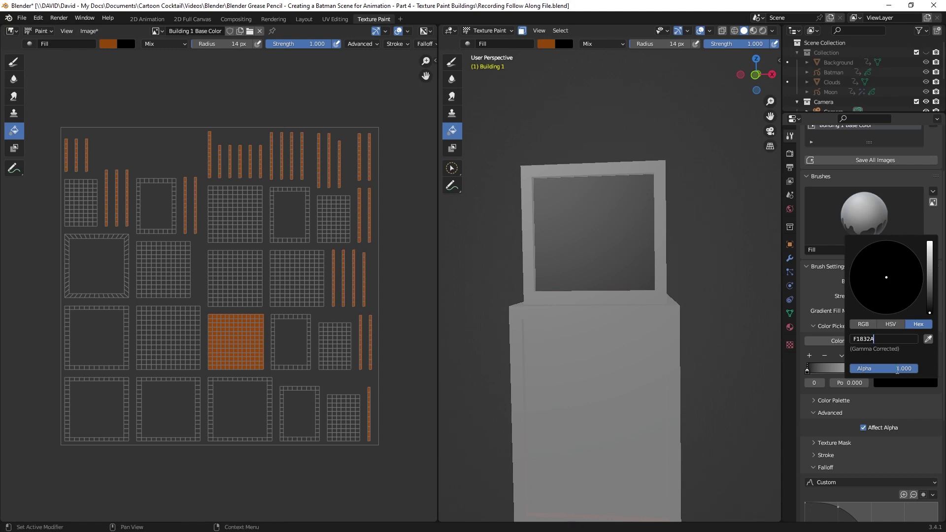
pyautogui.press('Return')
# Set the gradient's end color stop at position 1.000 to hex F8ED91.
pyautogui.click(934, 372)
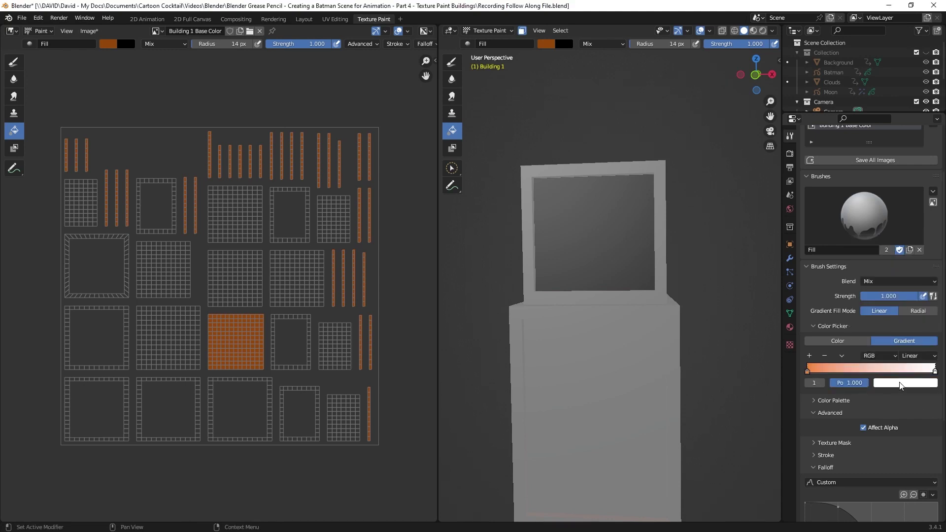
pyautogui.click(900, 383)
pyautogui.click(888, 338)
pyautogui.write('F8ED91')
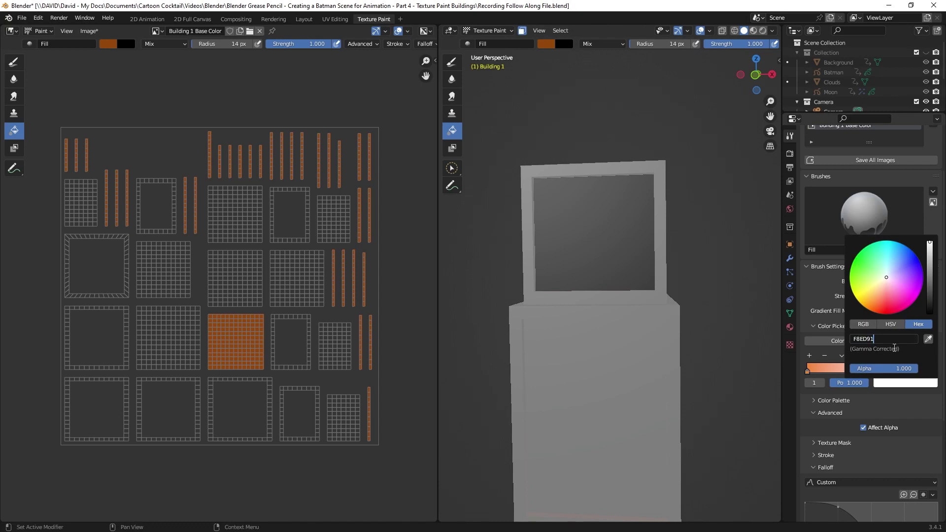
pyautogui.press('Return')
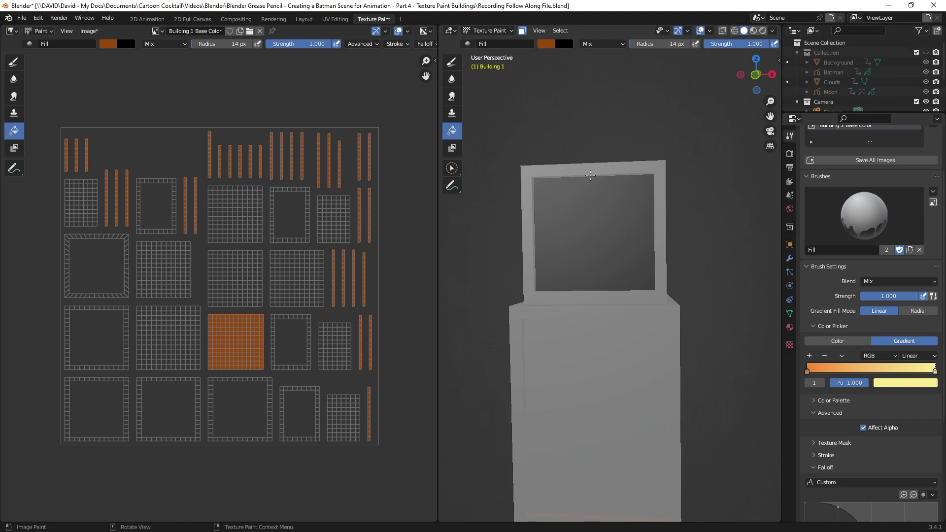
# Fill the upper block's masked window-grid panels with the orange-to-yellow gradient running from their upper edge to their lower edge.
pyautogui.moveTo(591, 175); pyautogui.dragTo(593, 290)
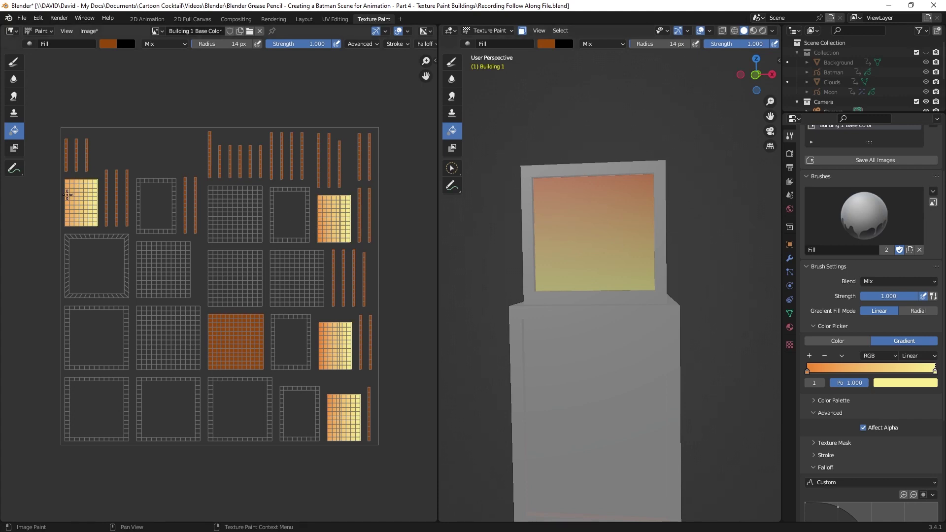
pyautogui.moveTo(646, 274); pyautogui.dragTo(483, 236, button='middle')
# Return to Edit Mode and replace the selection with the lower block's first window-grid panel, expanding a few faces with Linked Flat Faces.
pyautogui.click(488, 30)
pyautogui.click(492, 53)
pyautogui.moveTo(578, 271); pyautogui.dragTo(691, 154, button='middle')
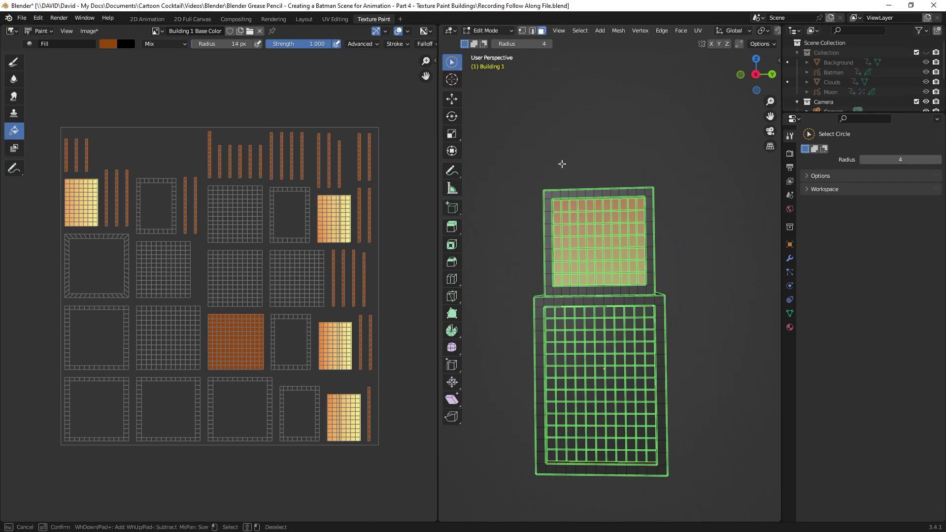
pyautogui.scroll(2, 566, 222)
pyautogui.click(585, 310)
pyautogui.click(583, 31)
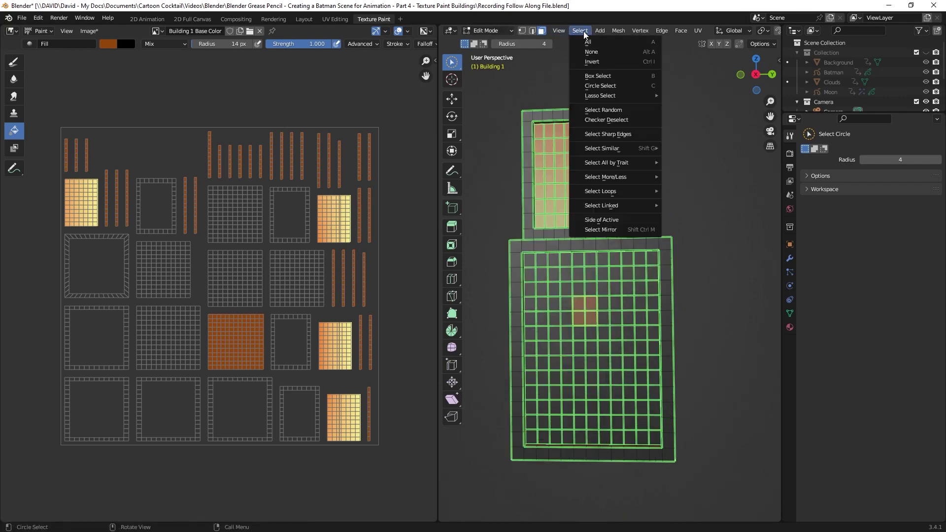
pyautogui.moveTo(609, 204)
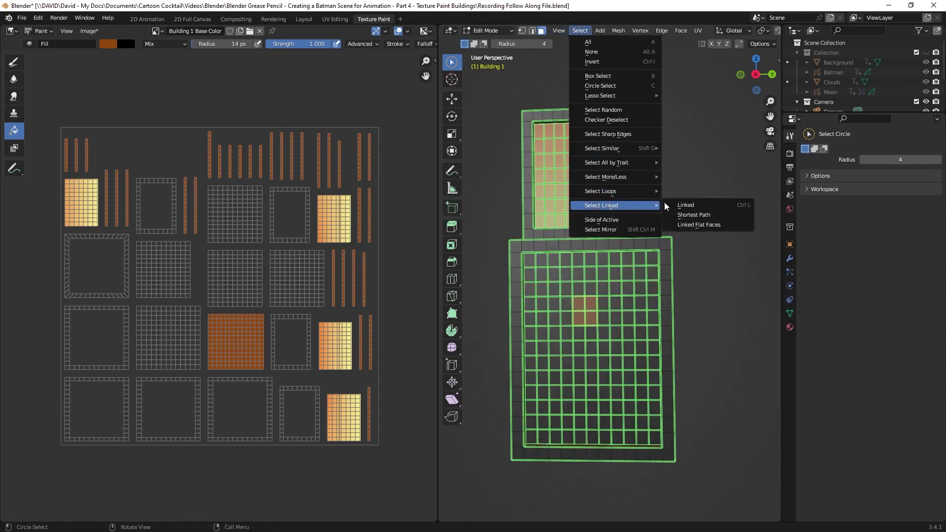
pyautogui.click(695, 225)
# Add the lower block's second window-grid panel to the selection by extending a few of its faces with Linked Flat Faces.
pyautogui.moveTo(697, 246); pyautogui.dragTo(590, 248, button='middle')
pyautogui.scroll(-1, 591, 256)
pyautogui.keyDown('shift'); pyautogui.click(627, 327); pyautogui.keyUp('shift')
pyautogui.click(580, 31)
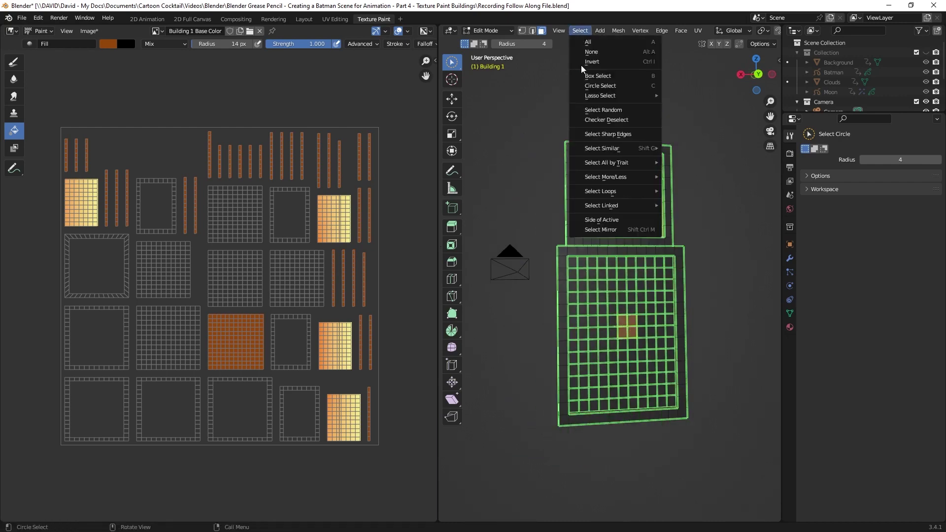
pyautogui.moveTo(614, 205)
pyautogui.click(694, 225)
# Add the lower block's third window-grid panel to the selection from a few of its faces using Linked Flat Faces.
pyautogui.moveTo(697, 244); pyautogui.dragTo(692, 258, button='middle')
pyautogui.moveTo(590, 300); pyautogui.dragTo(635, 318)
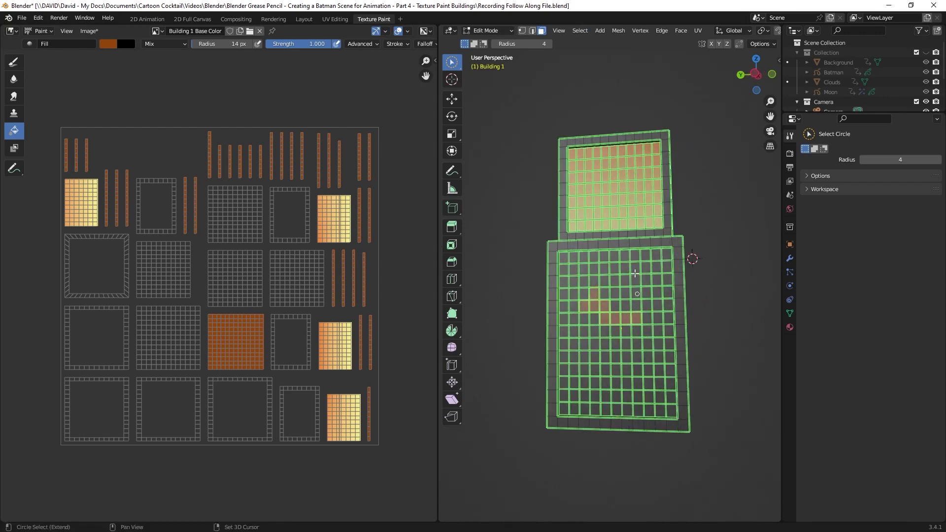
pyautogui.click(581, 30)
pyautogui.moveTo(610, 211)
pyautogui.click(700, 225)
# Add the lower block's fourth window-grid panel to the selection from a few of its faces using Linked Flat Faces.
pyautogui.moveTo(722, 285); pyautogui.dragTo(597, 288, button='middle')
pyautogui.moveTo(597, 287); pyautogui.dragTo(638, 312)
pyautogui.click(580, 31)
pyautogui.moveTo(607, 206)
pyautogui.click(709, 225)
# Switch to Texture Paint mode and gradient-fill the lower block's panels downward from their upper edge, keeping the color transition within the upper third.
pyautogui.moveTo(710, 226); pyautogui.dragTo(631, 202, button='middle')
pyautogui.click(502, 33)
pyautogui.click(493, 96)
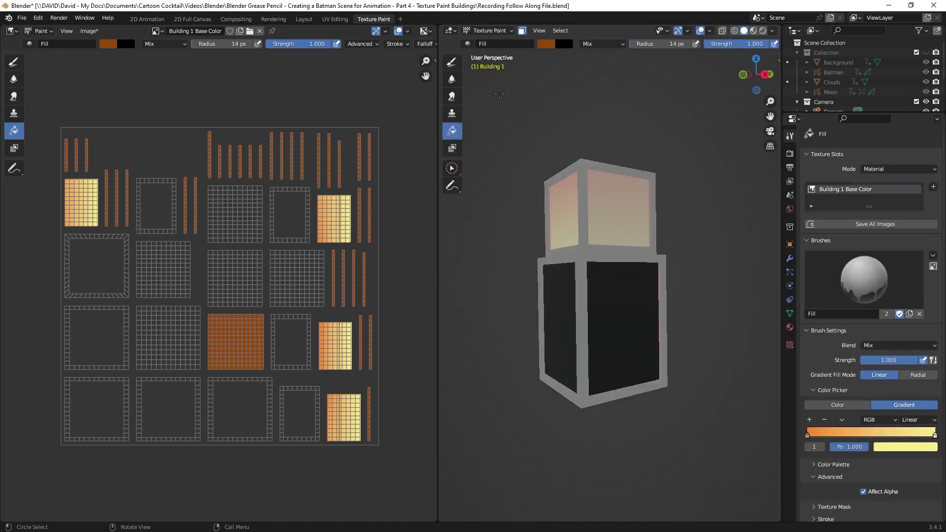
pyautogui.moveTo(597, 260)
pyautogui.mouseDown(button='middle')
pyautogui.moveTo(487, 266)
pyautogui.moveTo(597, 267)
pyautogui.mouseUp(button='middle')
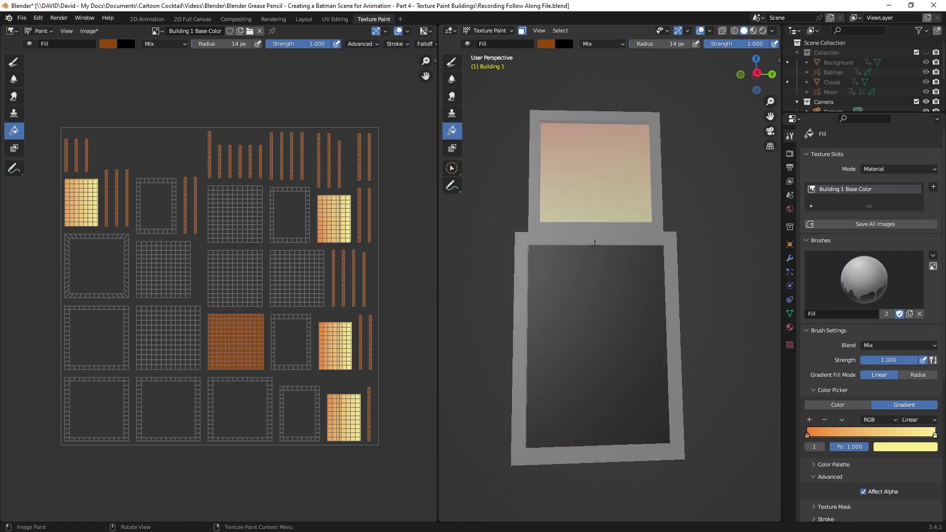
pyautogui.moveTo(597, 255); pyautogui.dragTo(598, 315)
pyautogui.moveTo(691, 200); pyautogui.dragTo(605, 213, button='middle')
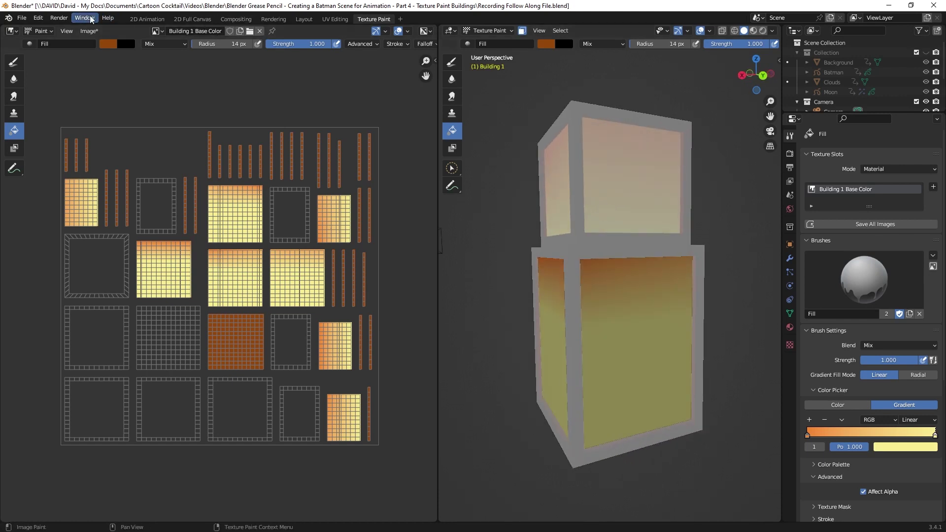
# Render the current frame to check the painted windows, and close the render window.
pyautogui.click(68, 18)
pyautogui.click(69, 29)
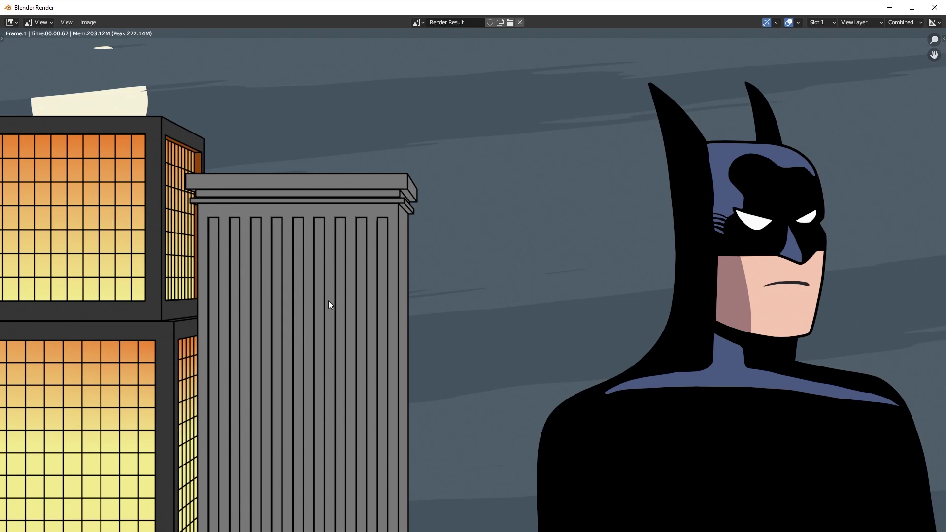
pyautogui.click(934, 7)
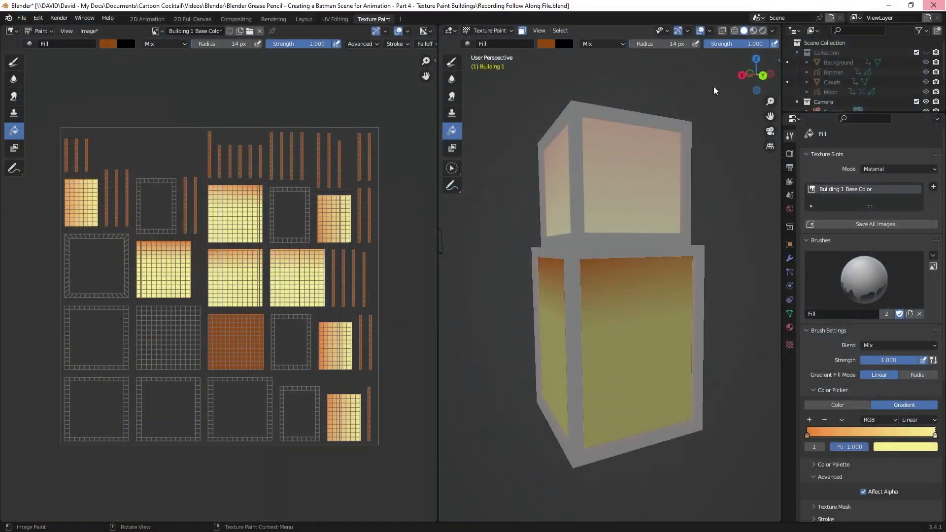
# Switch Building 1 to Edit Mode, enlarge the Outliner, hide Building 1 and unhide Building 2.
pyautogui.click(485, 30)
pyautogui.click(495, 49)
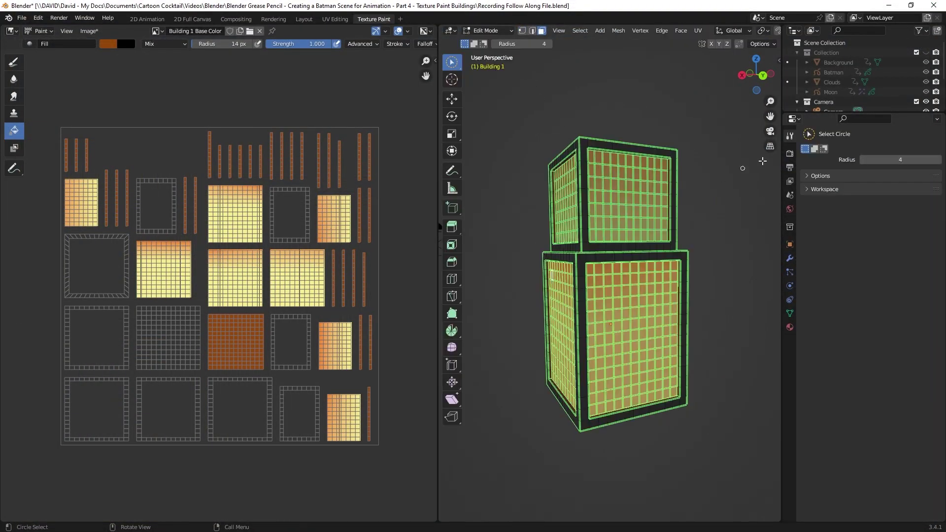
pyautogui.moveTo(865, 114); pyautogui.dragTo(865, 214)
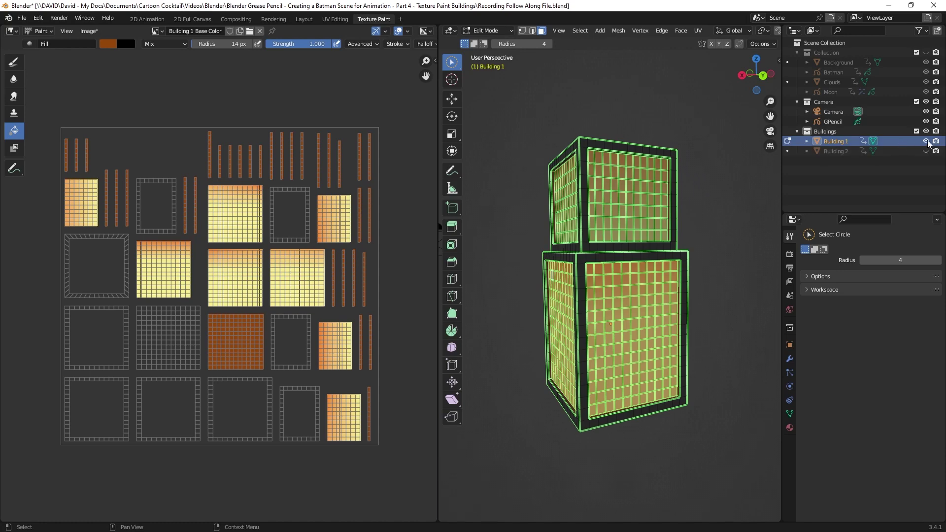
pyautogui.click(926, 141)
pyautogui.click(840, 151)
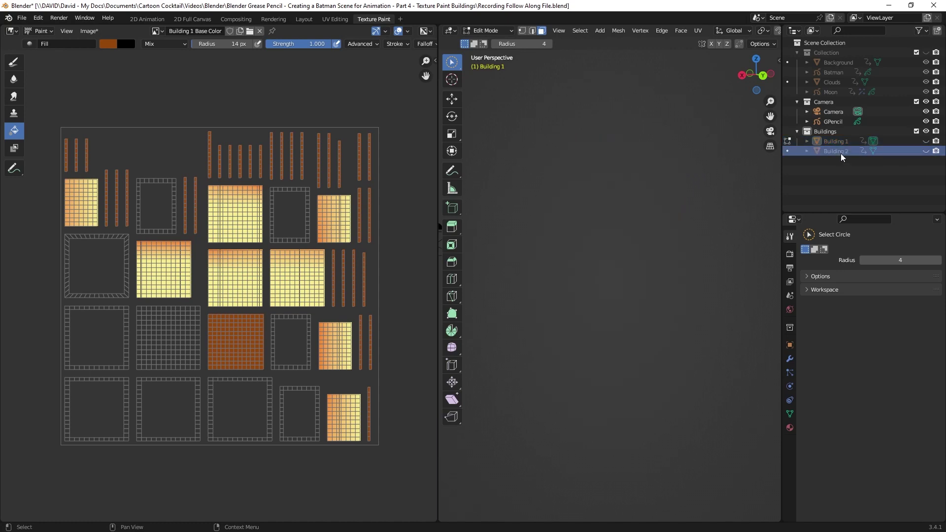
pyautogui.click(927, 151)
# Leave Building 1's Edit Mode for Object Mode, select Building 2 and enter Edit Mode on it.
pyautogui.press('c')
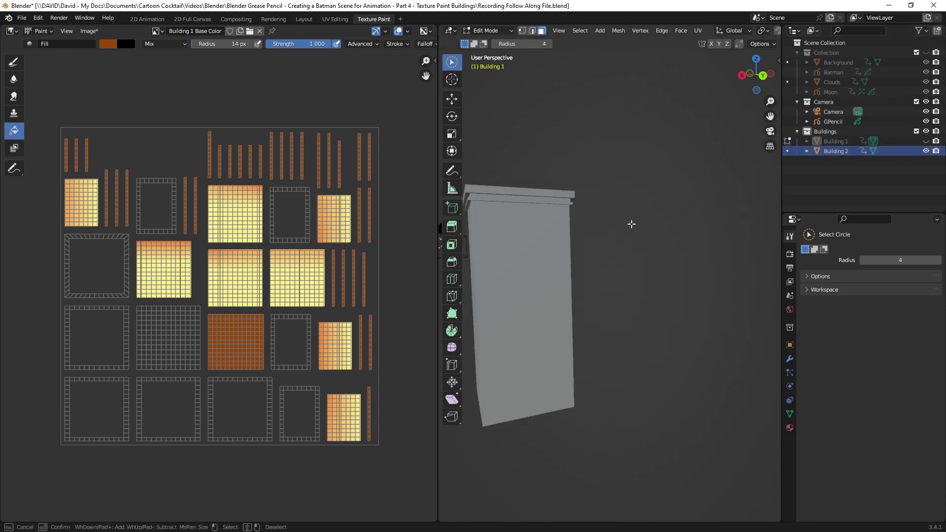
pyautogui.keyDown('shift'); pyautogui.moveTo(631, 224); pyautogui.dragTo(728, 226); pyautogui.keyUp('shift')
pyautogui.keyDown('shift'); pyautogui.moveTo(728, 226); pyautogui.dragTo(739, 227, button='middle'); pyautogui.keyUp('shift')
pyautogui.click(499, 31)
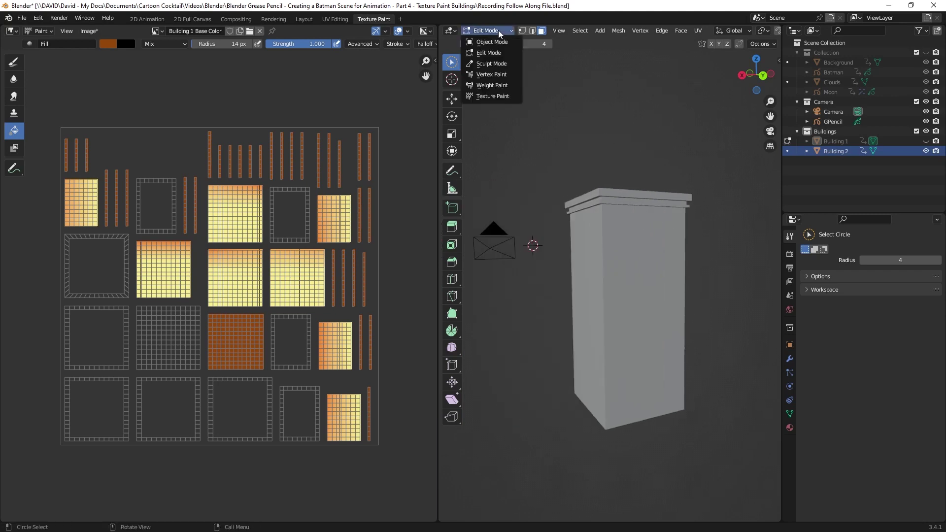
pyautogui.click(492, 42)
pyautogui.click(686, 272)
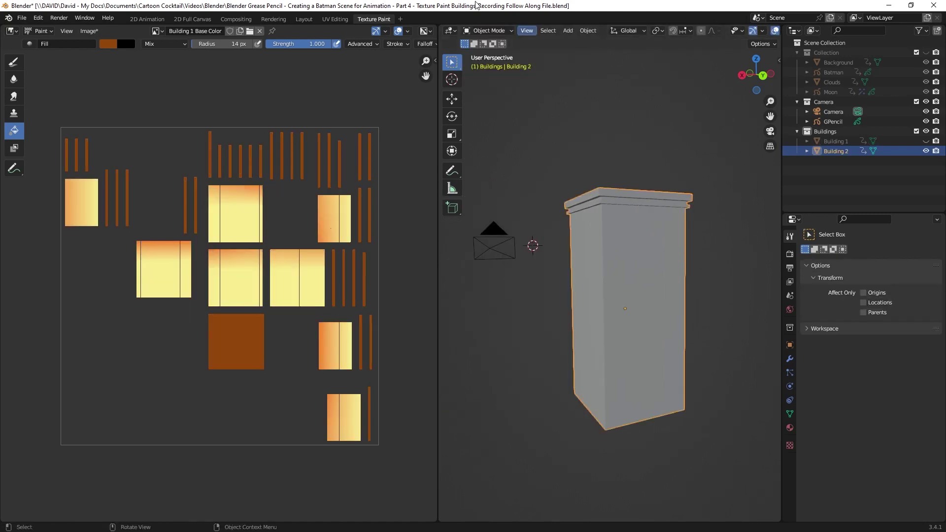
pyautogui.click(488, 31)
pyautogui.click(488, 53)
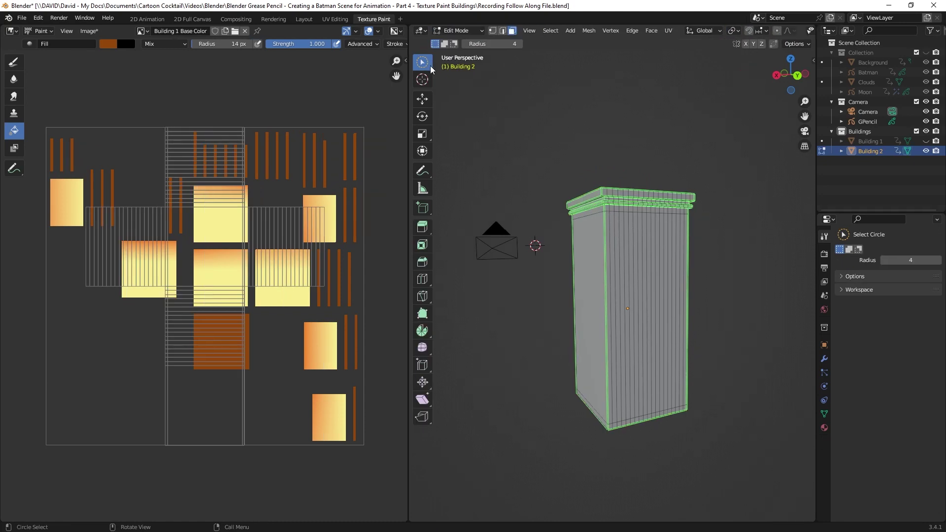
# Box-select all of Building 2's geometry with X-ray on and unwrap it with Smart UV Project at a 66° angle limit.
pyautogui.moveTo(422, 62); pyautogui.dragTo(485, 88)
pyautogui.hotkey('alt', 'z')
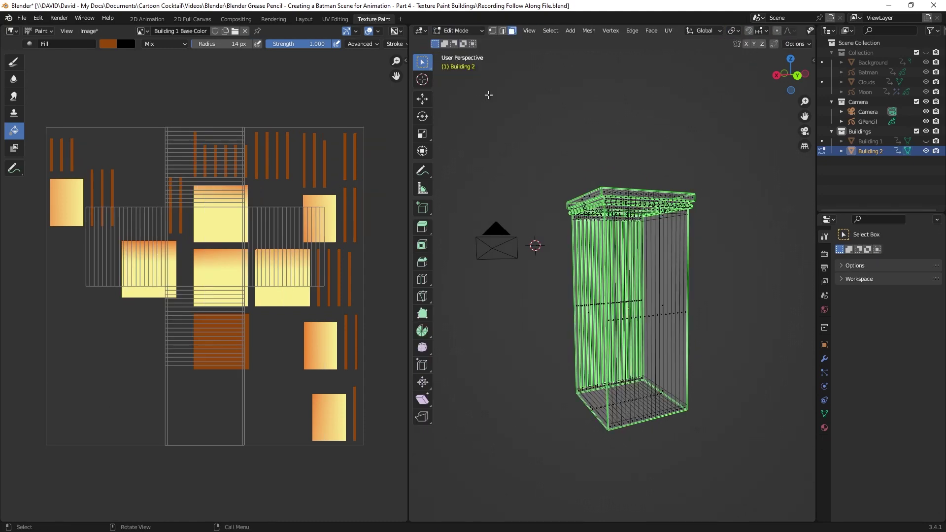
pyautogui.moveTo(555, 129); pyautogui.dragTo(793, 491)
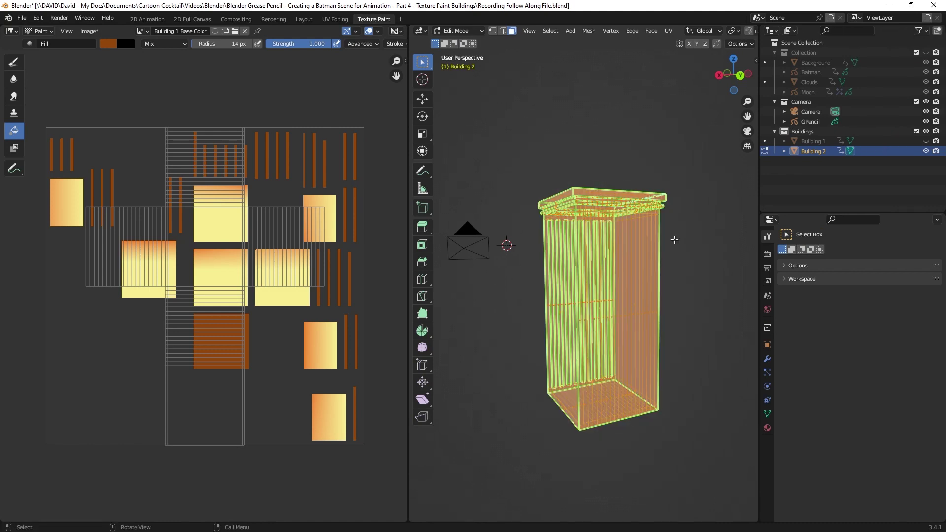
pyautogui.press('u')
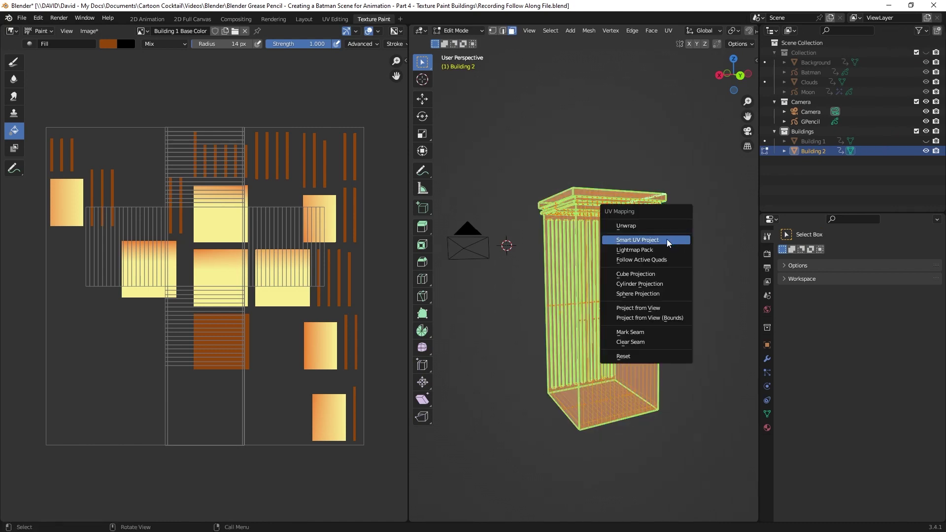
pyautogui.click(667, 239)
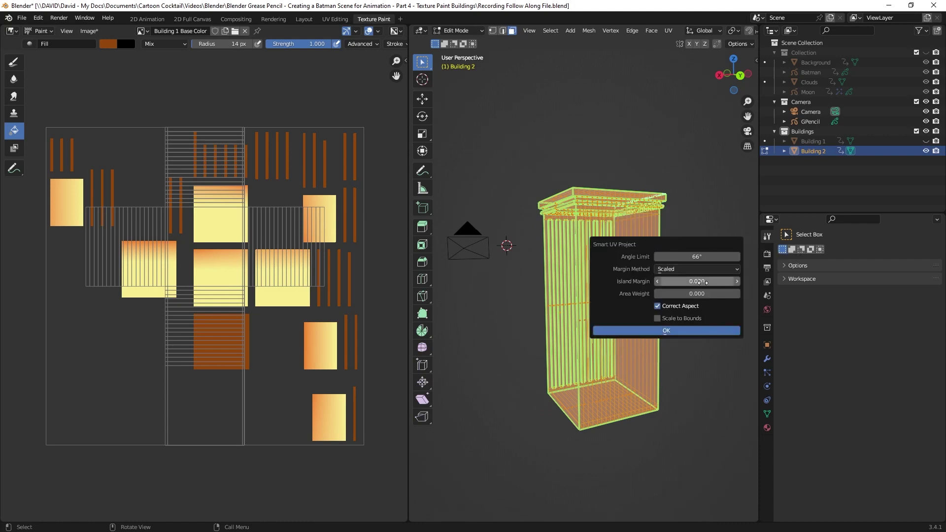
pyautogui.click(678, 329)
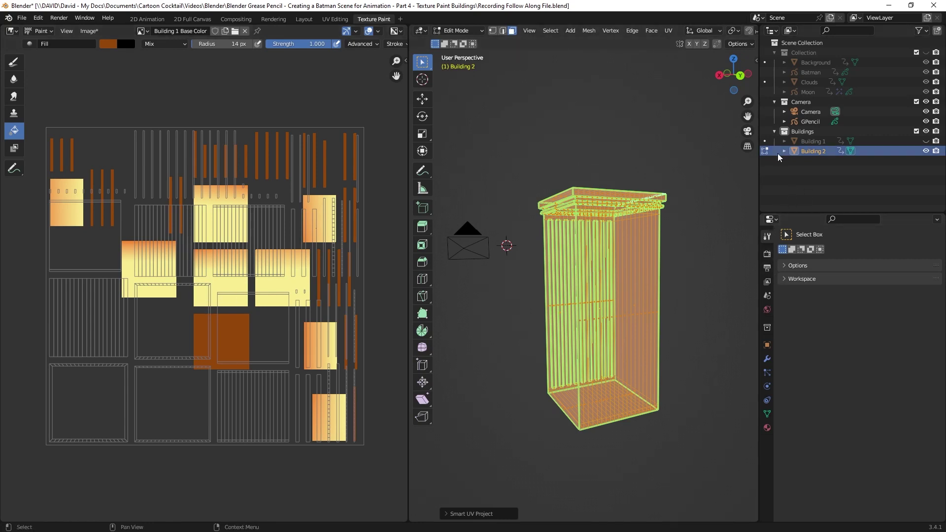
# Switch Building 2 to Texture Paint mode and add a 2048 px Base Color paint slot named Building 2 Base Color in a lighter gray.
pyautogui.click(458, 31)
pyautogui.click(461, 92)
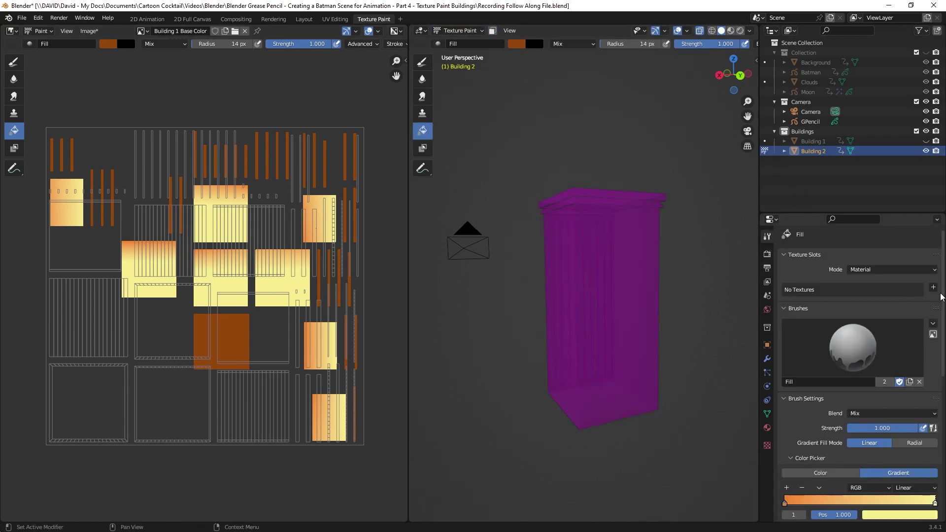
pyautogui.click(932, 287)
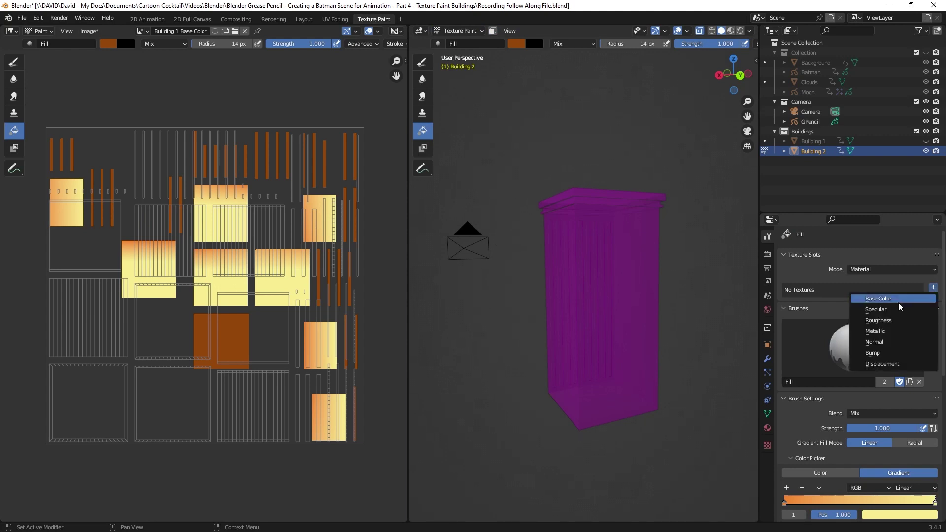
pyautogui.click(896, 299)
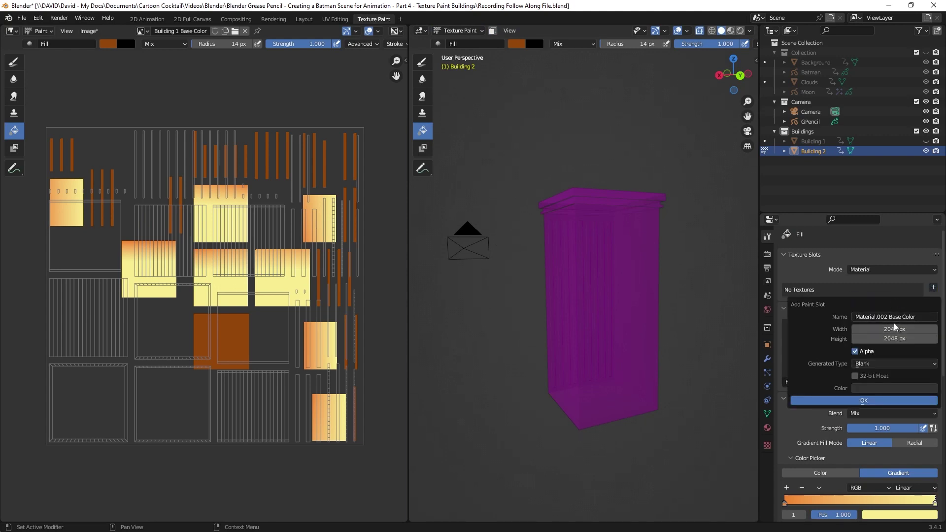
pyautogui.click(893, 317)
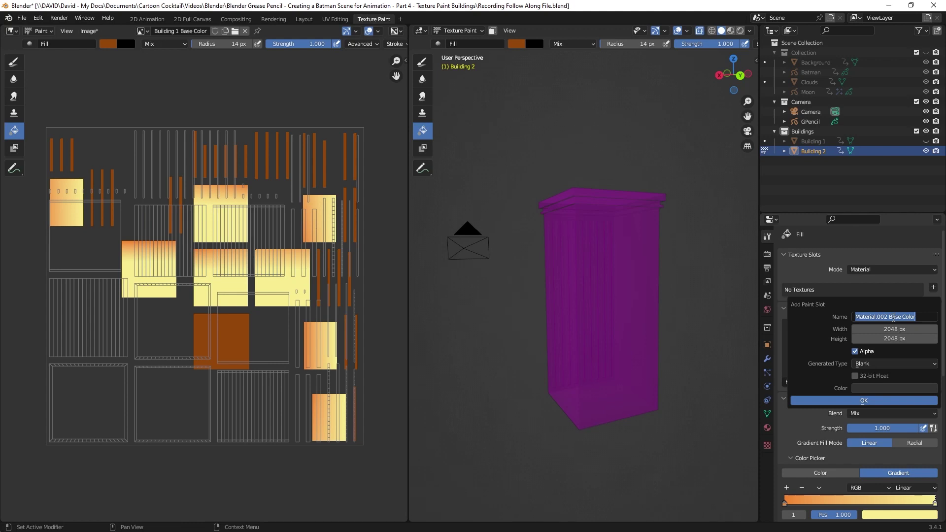
pyautogui.write('Building')
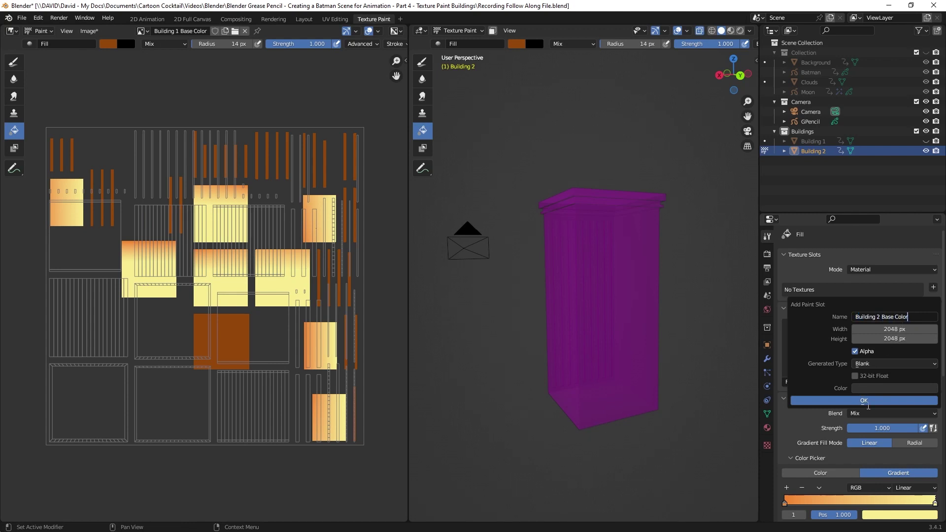
pyautogui.click(874, 390)
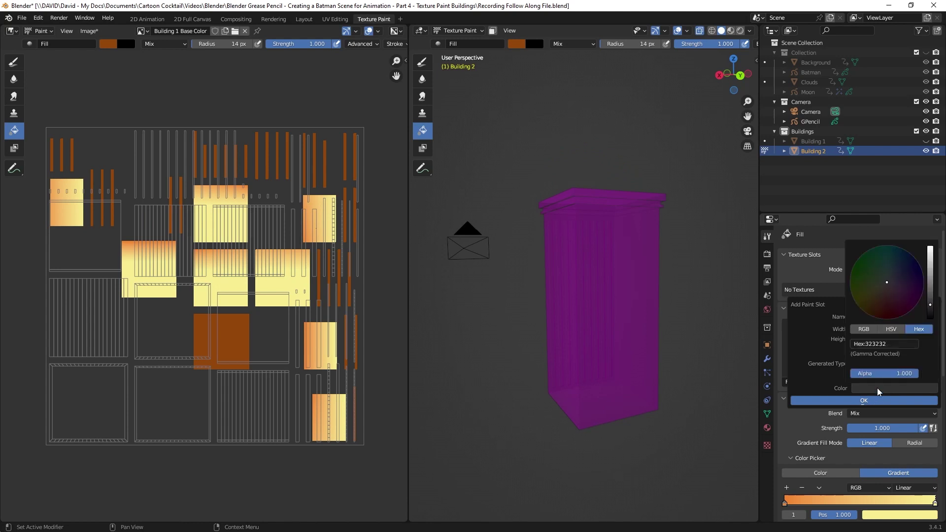
pyautogui.moveTo(930, 305); pyautogui.dragTo(930, 289)
pyautogui.click(855, 403)
# Show the Building 2 Base Color image in the image editor in place of Building 1's texture.
pyautogui.moveTo(576, 361); pyautogui.dragTo(723, 359, button='middle')
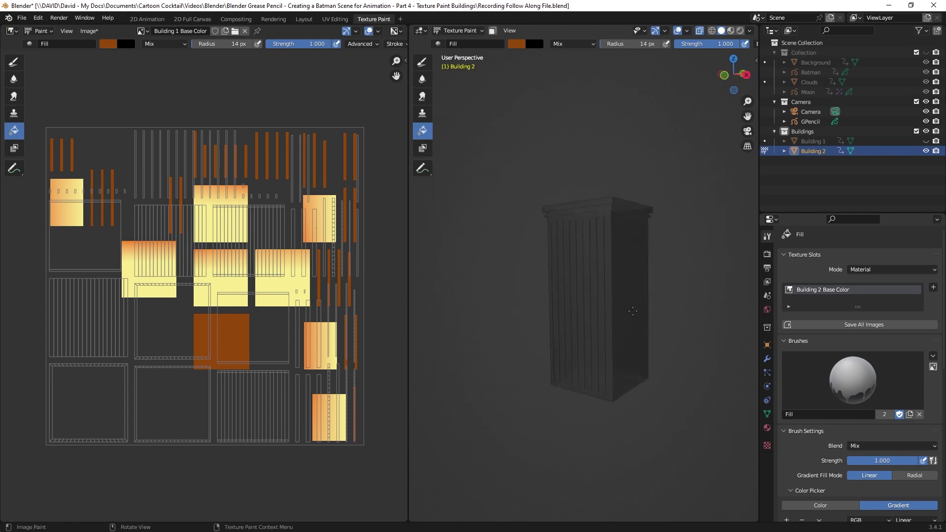
pyautogui.scroll(2, 632, 311)
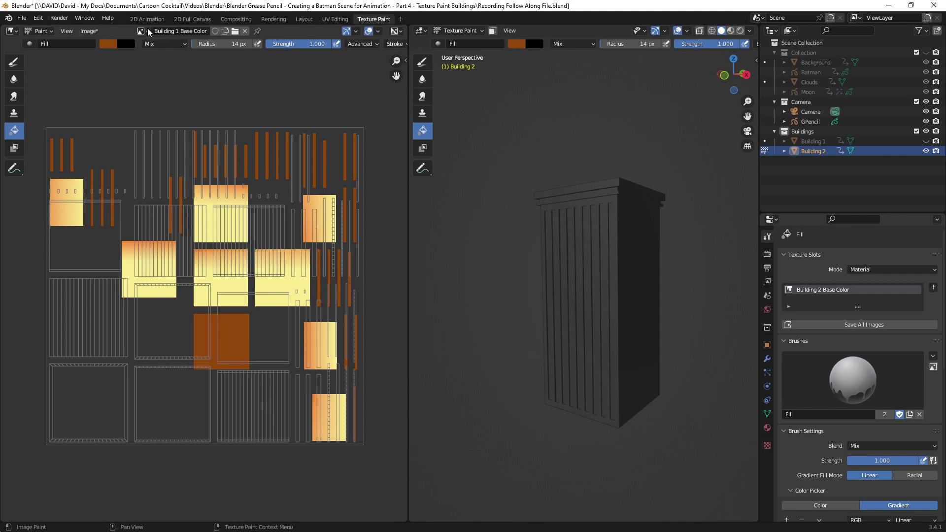
pyautogui.click(143, 31)
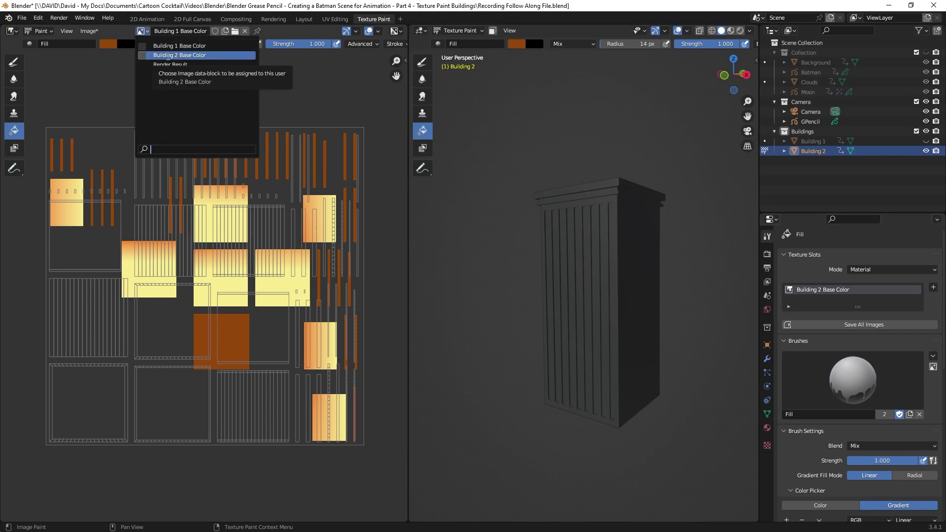
pyautogui.click(167, 54)
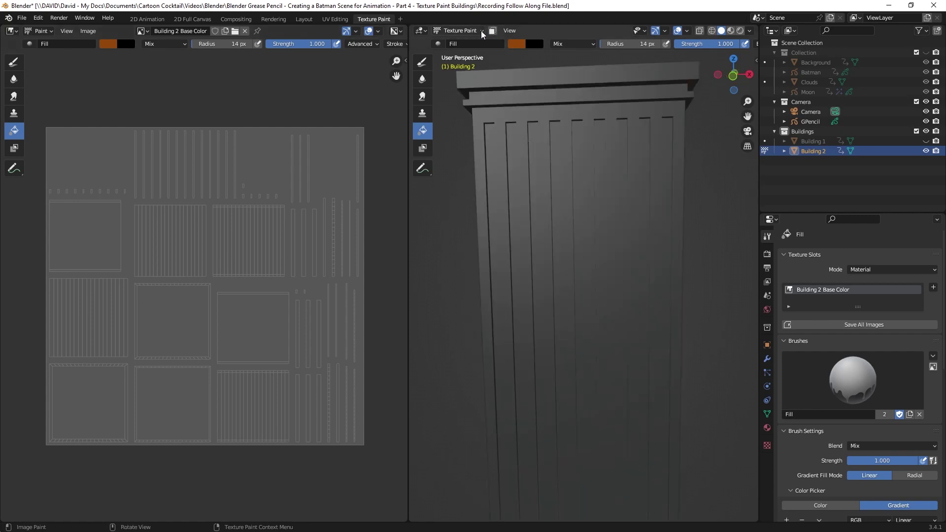
# Put Building 2 back in Edit Mode, choose the Select Circle tool and clear the face selection.
pyautogui.click(482, 31)
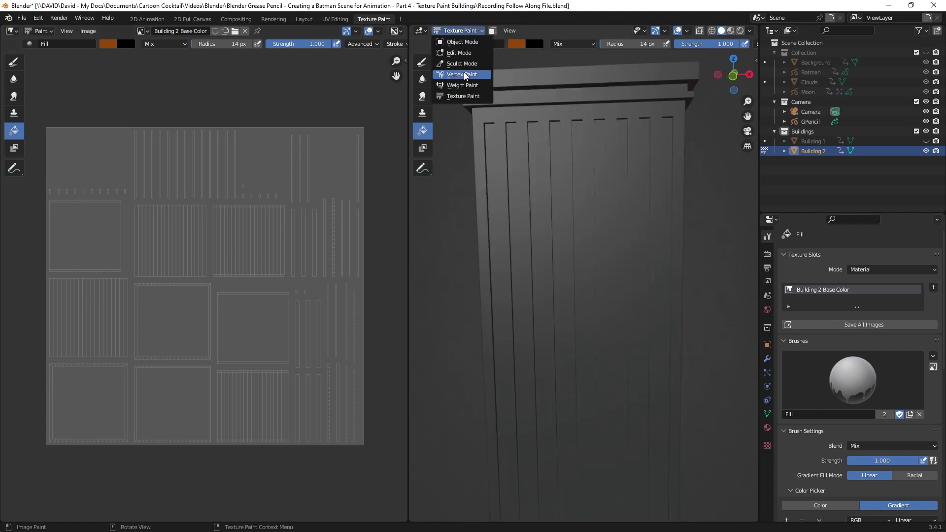
pyautogui.click(455, 51)
pyautogui.moveTo(422, 62); pyautogui.dragTo(476, 103)
pyautogui.click(699, 210)
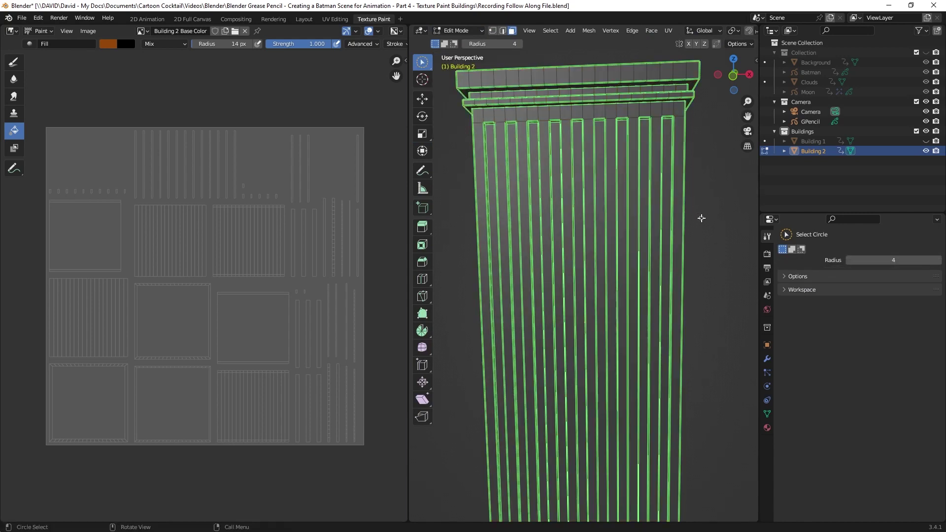
# Select the nine tall recessed window faces across the front of Building 2.
pyautogui.scroll(2, 510, 154)
pyautogui.scroll(-1, 513, 159)
pyautogui.scroll(1, 508, 158)
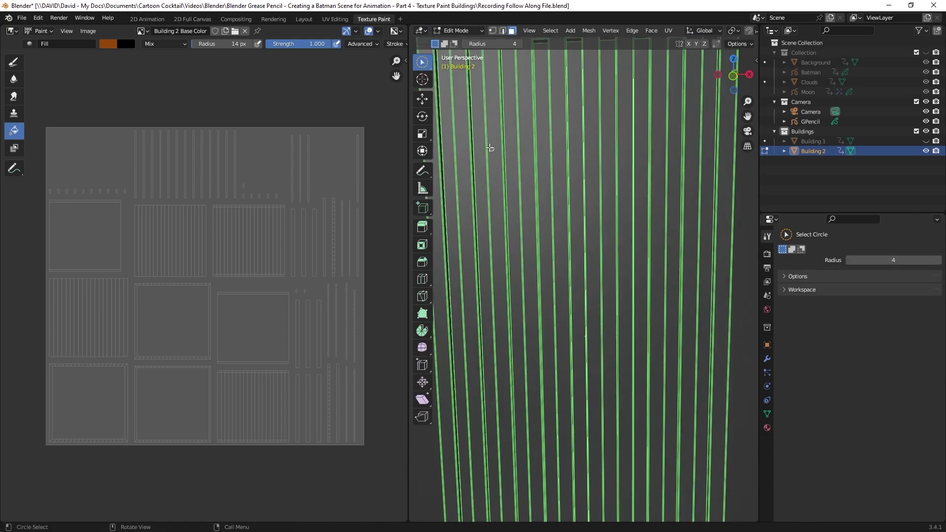
pyautogui.scroll(-1, 446, 155)
pyautogui.click(472, 131)
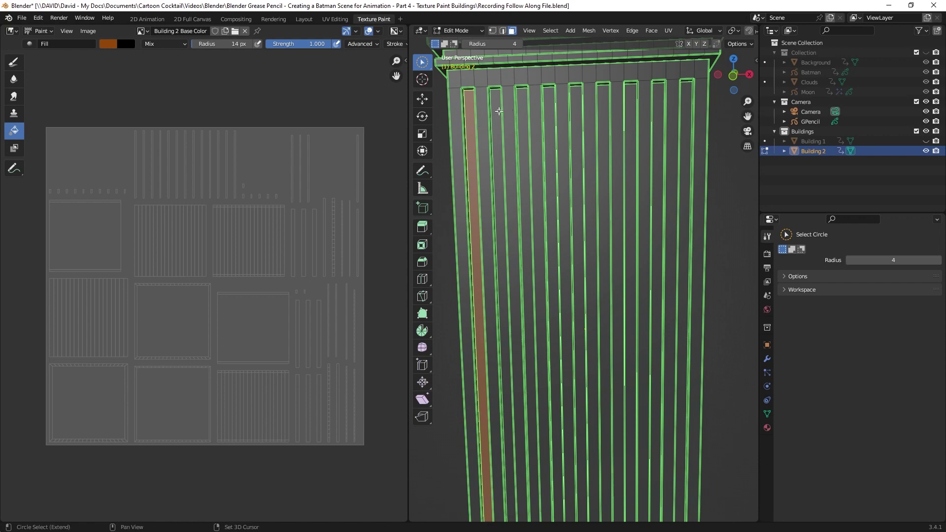
pyautogui.keyDown('shift'); pyautogui.click(498, 112); pyautogui.keyUp('shift')
pyautogui.keyDown('shift'); pyautogui.click(525, 113); pyautogui.keyUp('shift')
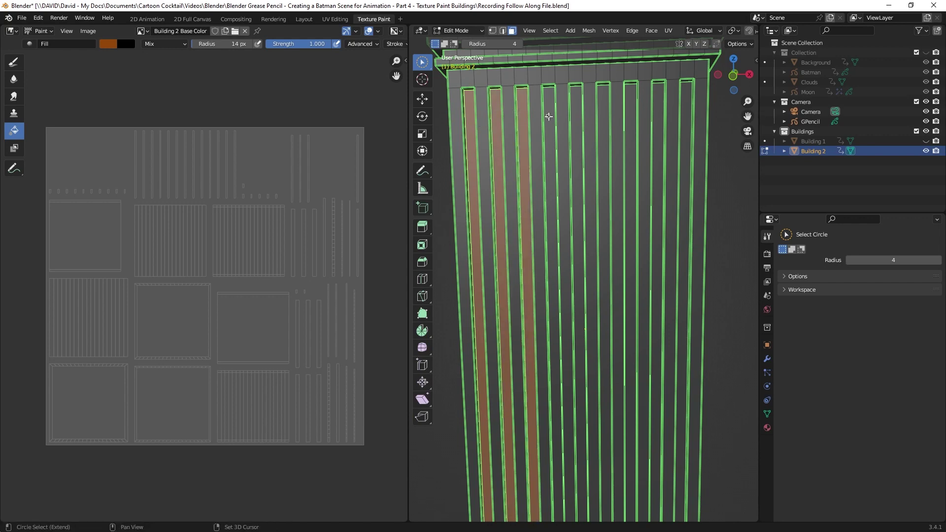
pyautogui.keyDown('shift'); pyautogui.click(549, 116); pyautogui.keyUp('shift')
pyautogui.keyDown('shift'); pyautogui.click(577, 118); pyautogui.keyUp('shift')
pyautogui.keyDown('shift'); pyautogui.click(604, 118); pyautogui.keyUp('shift')
pyautogui.keyDown('shift'); pyautogui.click(630, 118); pyautogui.keyUp('shift')
pyautogui.keyDown('shift'); pyautogui.click(658, 118); pyautogui.keyUp('shift')
pyautogui.keyDown('shift'); pyautogui.click(686, 119); pyautogui.keyUp('shift')
# In Texture Paint mode with face masking on, fill the selected windows with the orange-to-yellow linear gradient from the top downward.
pyautogui.click(457, 31)
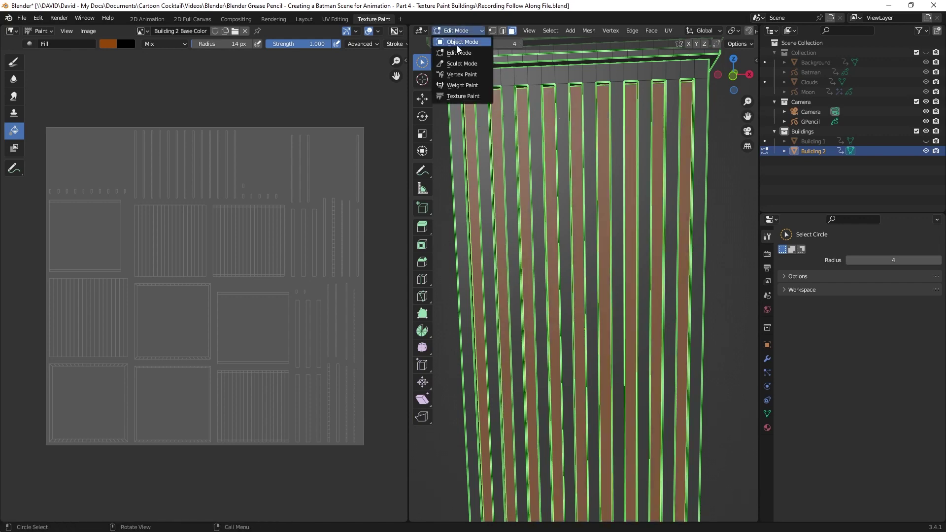
pyautogui.click(466, 96)
pyautogui.scroll(-2, 469, 98)
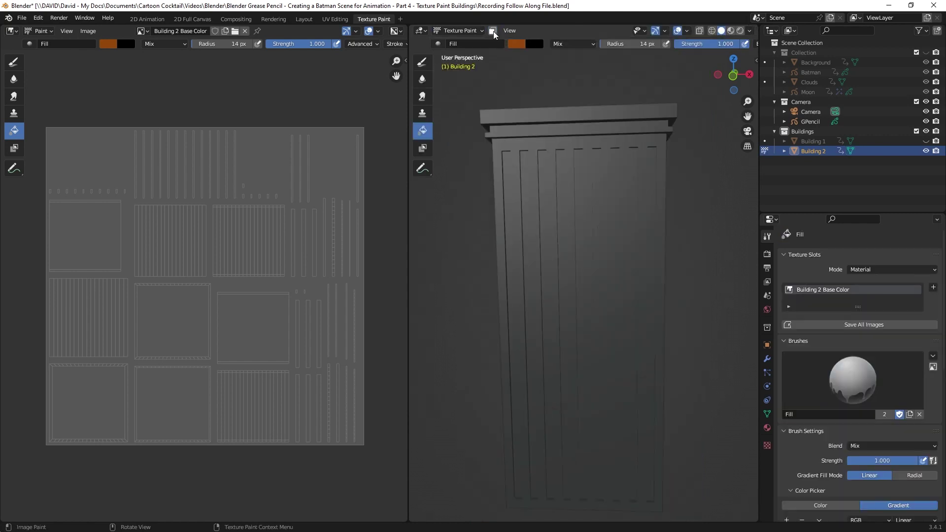
pyautogui.click(493, 32)
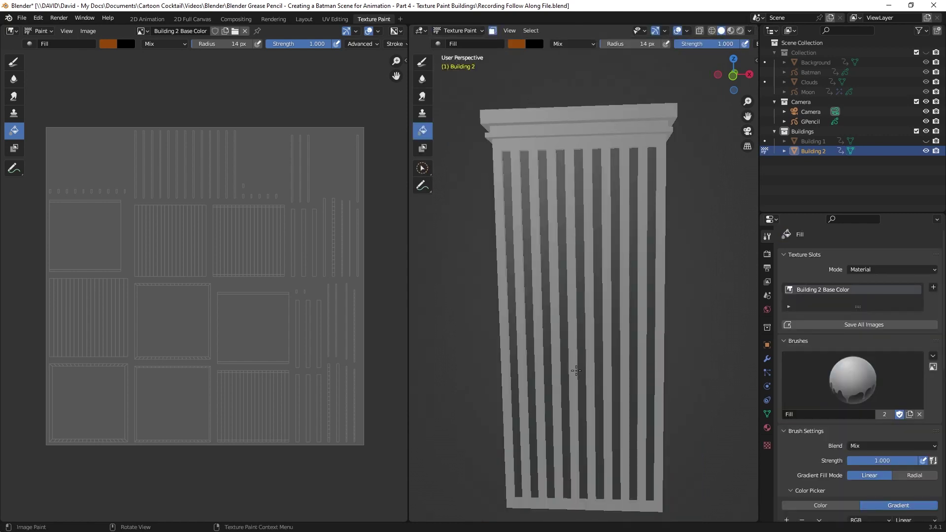
pyautogui.scroll(-6, 902, 324)
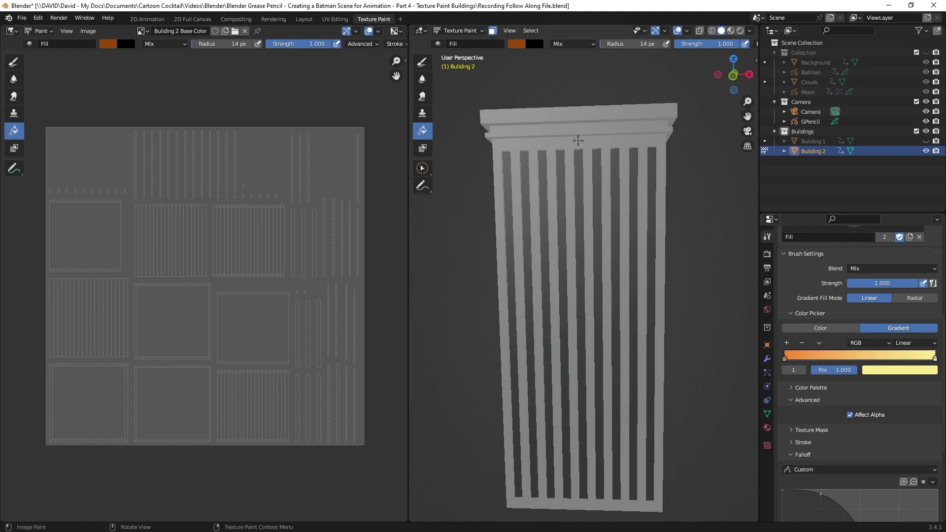
pyautogui.moveTo(578, 148); pyautogui.dragTo(580, 266)
# Return Building 2 to Edit Mode and grow the window selection by one ring to include the inner sides of the recesses.
pyautogui.click(460, 31)
pyautogui.click(463, 52)
pyautogui.scroll(3, 621, 213)
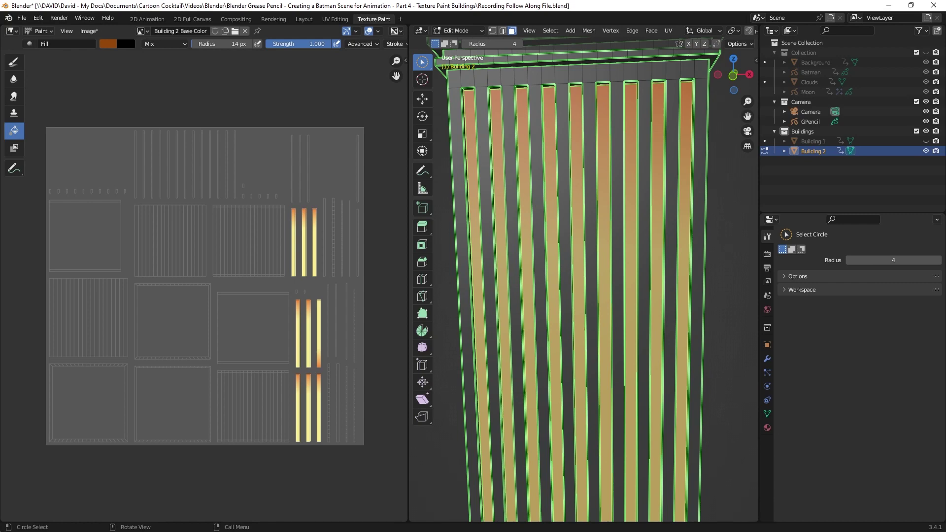
pyautogui.moveTo(542, 203); pyautogui.dragTo(491, 181, button='middle')
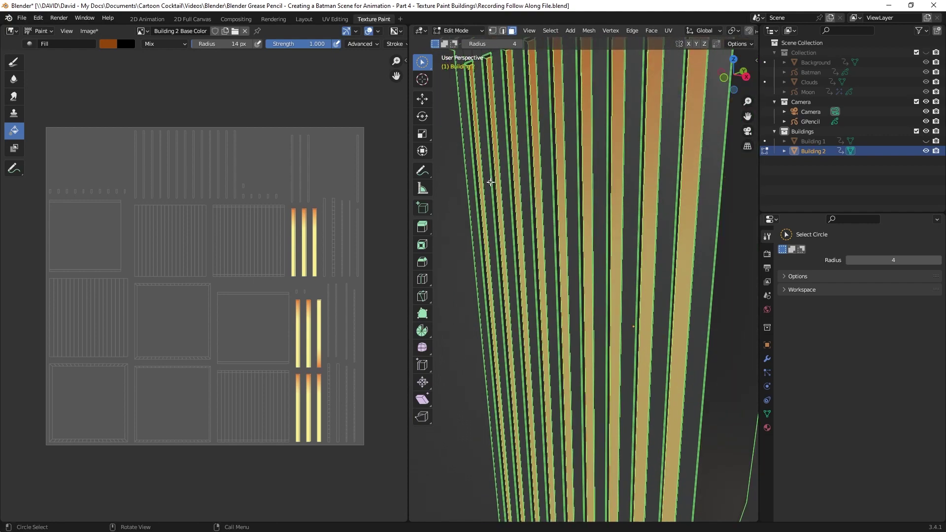
pyautogui.press('ctrl+KP_Add')
pyautogui.scroll(1, 513, 187)
pyautogui.scroll(-1, 528, 190)
pyautogui.scroll(1, 528, 187)
pyautogui.moveTo(519, 156); pyautogui.dragTo(607, 168, button='middle')
pyautogui.scroll(-5, 606, 173)
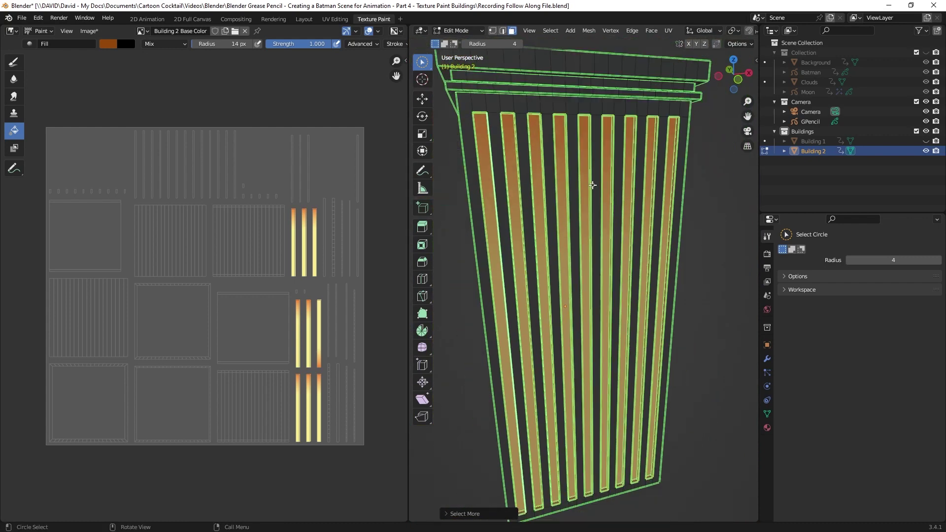
# Deselect the nine gradient window panes so that only the recesses' inner side faces are selected.
pyautogui.moveTo(606, 188); pyautogui.dragTo(595, 188, button='middle')
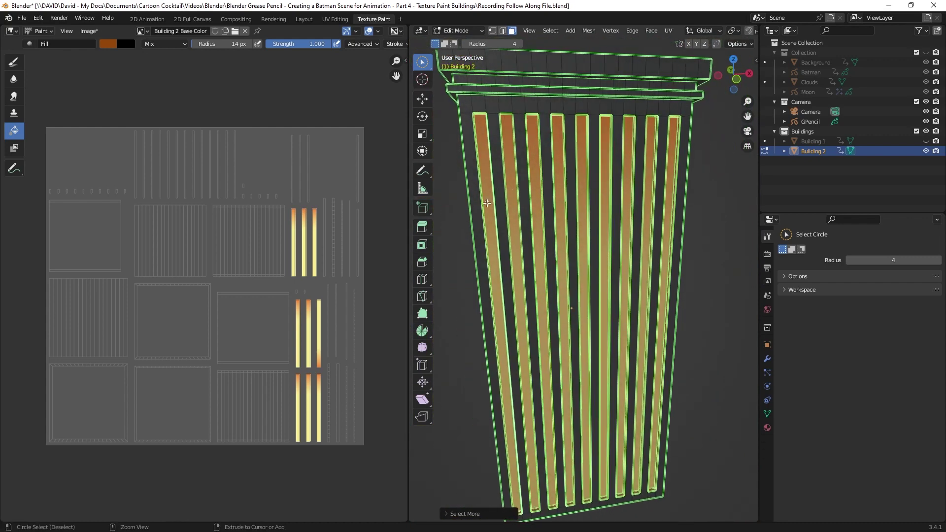
pyautogui.keyDown('ctrl'); pyautogui.click(487, 203); pyautogui.keyUp('ctrl')
pyautogui.keyDown('ctrl'); pyautogui.moveTo(501, 205); pyautogui.dragTo(669, 214); pyautogui.keyUp('ctrl')
pyautogui.moveTo(670, 214); pyautogui.dragTo(600, 250, button='middle')
# In Texture Paint mode, switch the Fill brush from gradient to solid color and fill the window recess sides with dark orange.
pyautogui.click(455, 30)
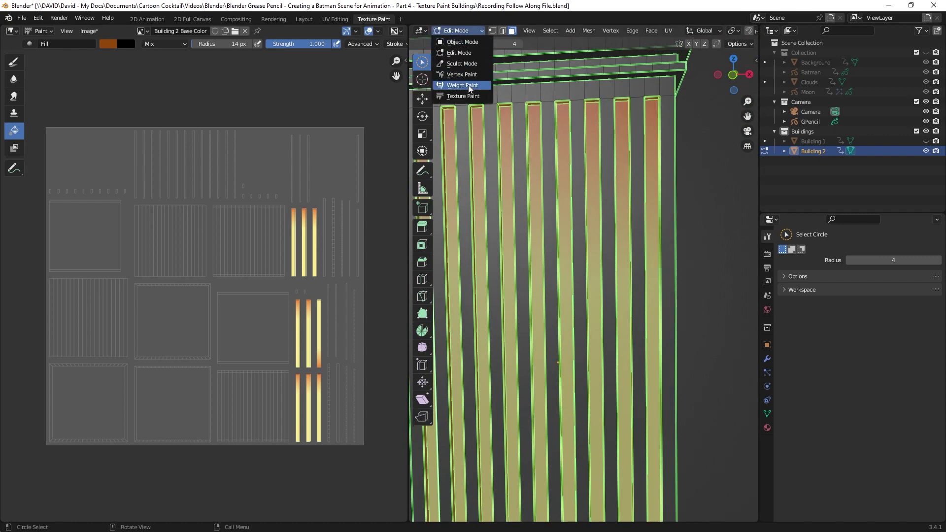
pyautogui.click(463, 96)
pyautogui.scroll(-1, 654, 294)
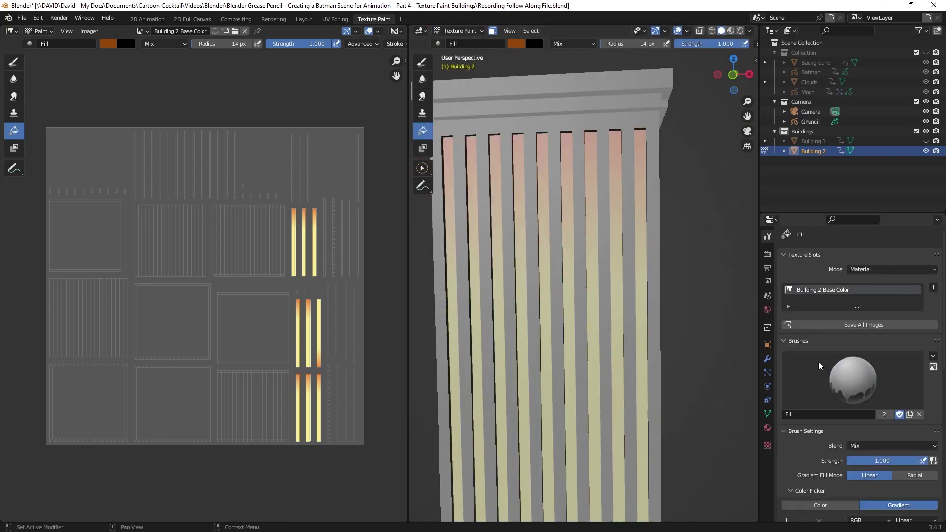
pyautogui.scroll(-5, 817, 384)
pyautogui.click(817, 406)
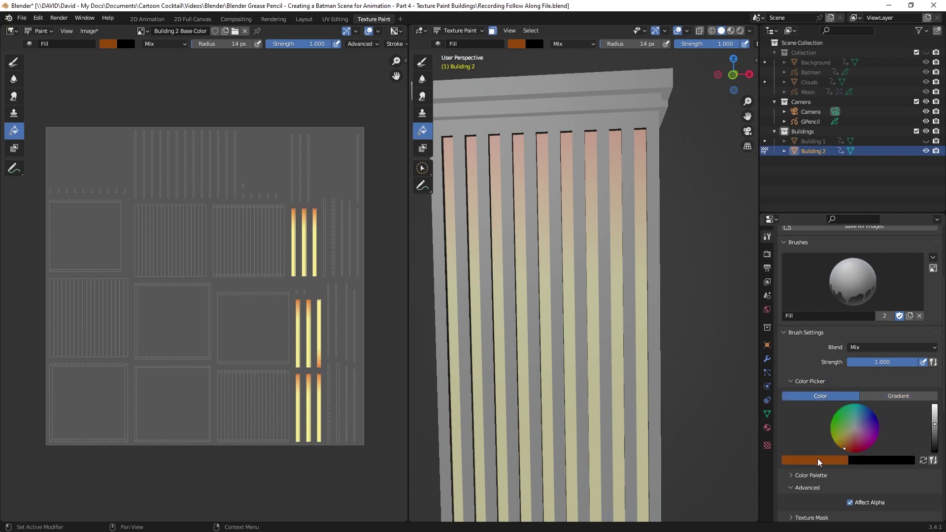
pyautogui.moveTo(622, 226); pyautogui.dragTo(698, 230, button='middle')
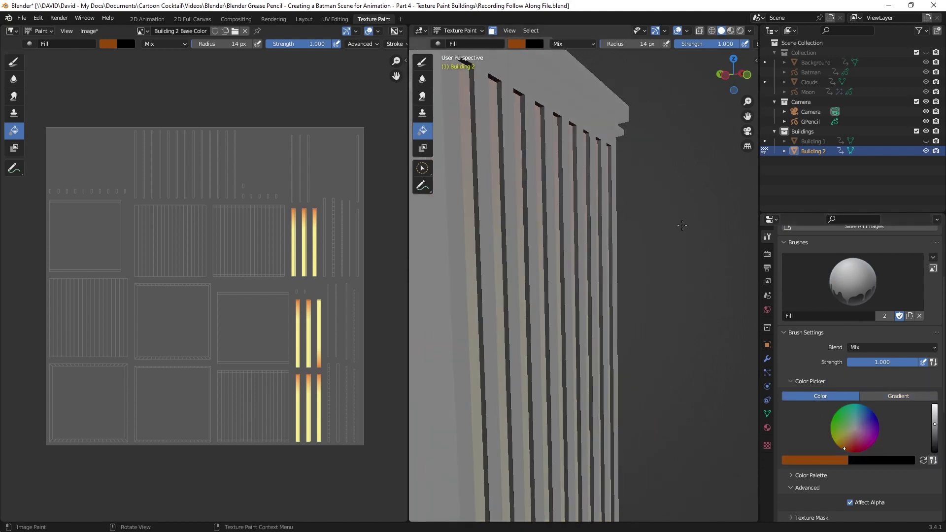
pyautogui.scroll(3, 613, 189)
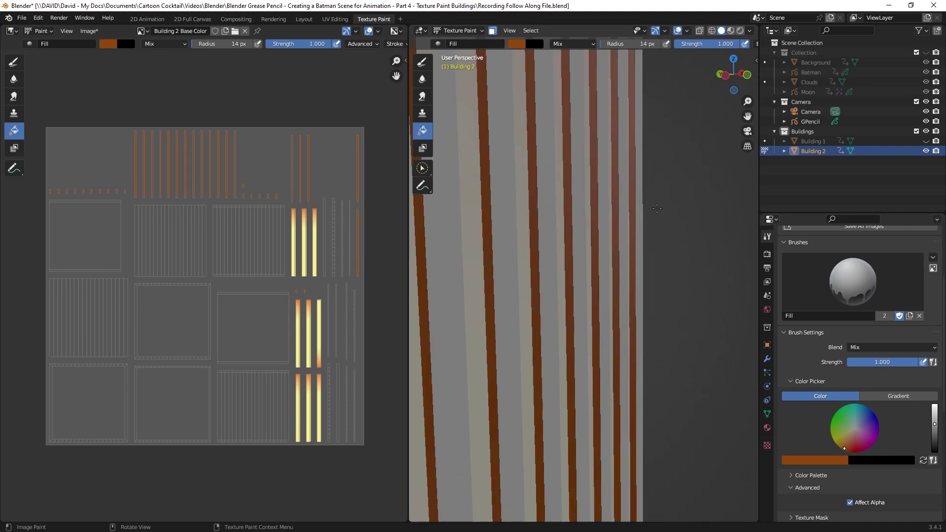
pyautogui.scroll(-3, 657, 209)
pyautogui.moveTo(657, 222); pyautogui.dragTo(604, 246, button='middle')
pyautogui.scroll(-1, 604, 246)
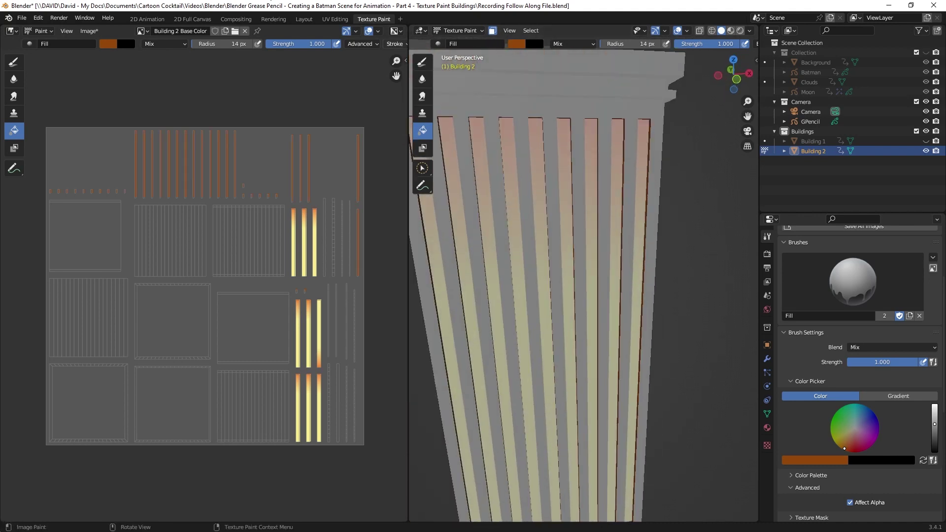
# Render the scene image to check Building 2's painted windows, and close the render window.
pyautogui.click(59, 17)
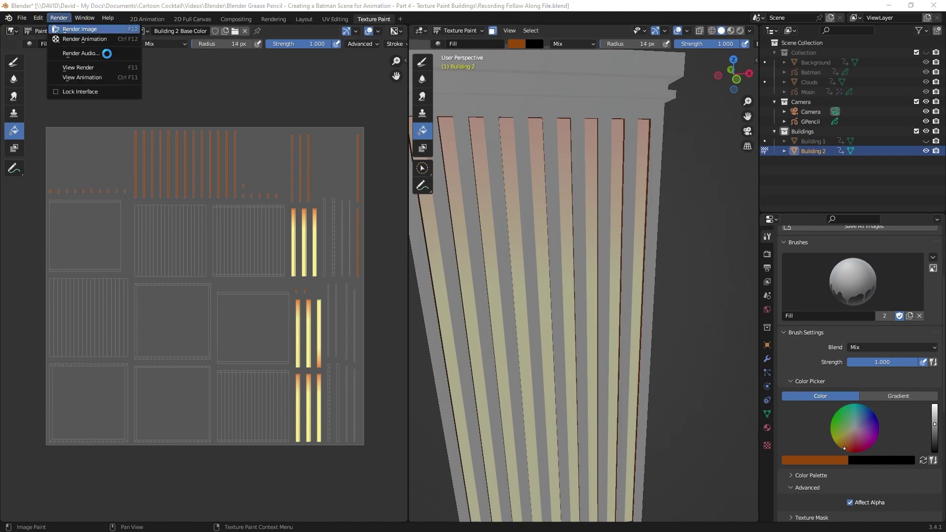
pyautogui.click(79, 30)
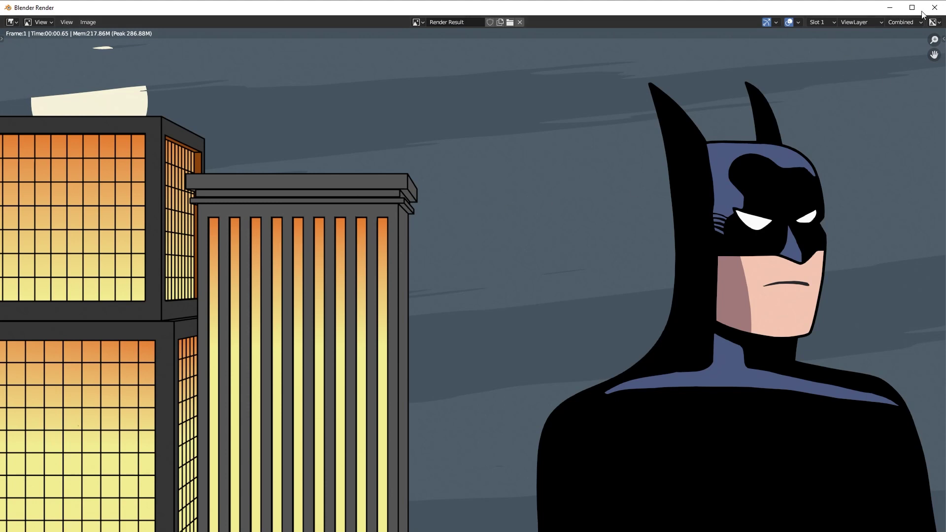
pyautogui.click(934, 7)
# Put Building 2 in Edit Mode and select the two face loops on the undersides of the rooftop ledges.
pyautogui.moveTo(662, 183); pyautogui.dragTo(650, 158, button='middle')
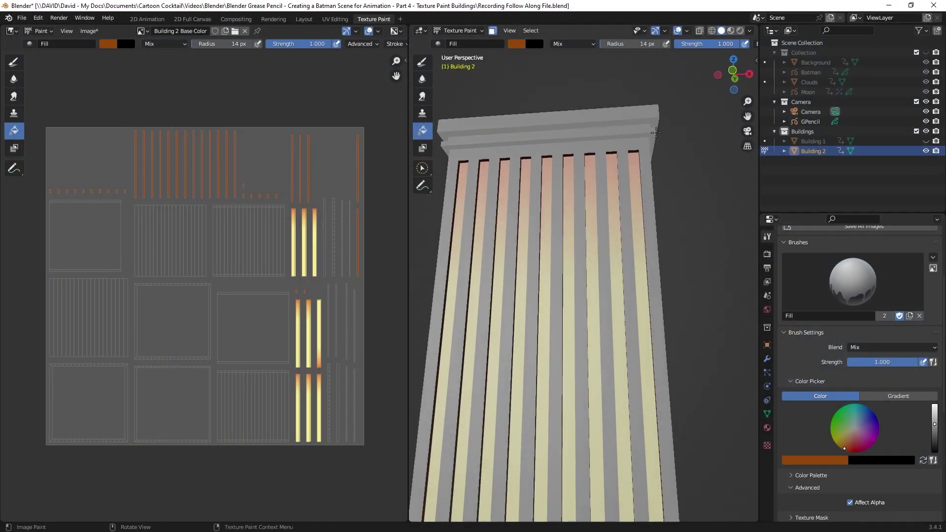
pyautogui.click(463, 32)
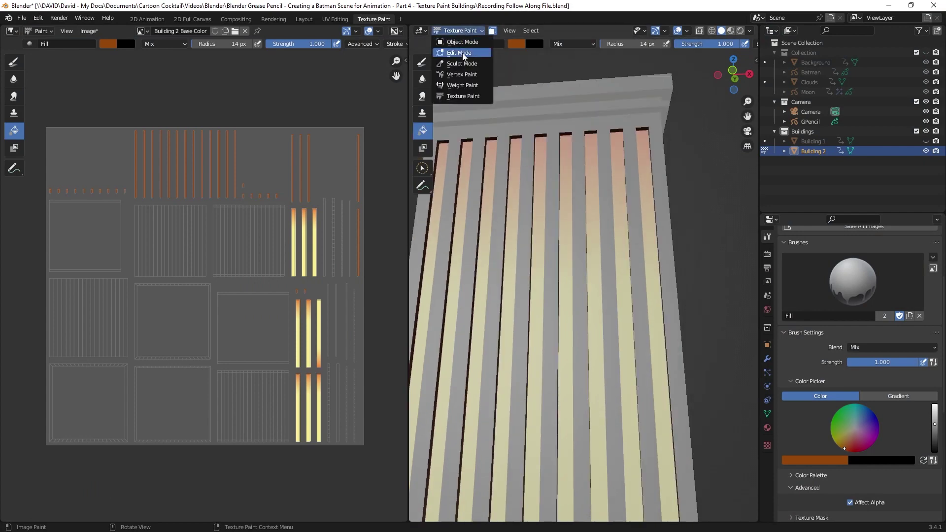
pyautogui.click(456, 53)
pyautogui.moveTo(640, 148); pyautogui.dragTo(660, 212, button='middle')
pyautogui.scroll(3, 659, 212)
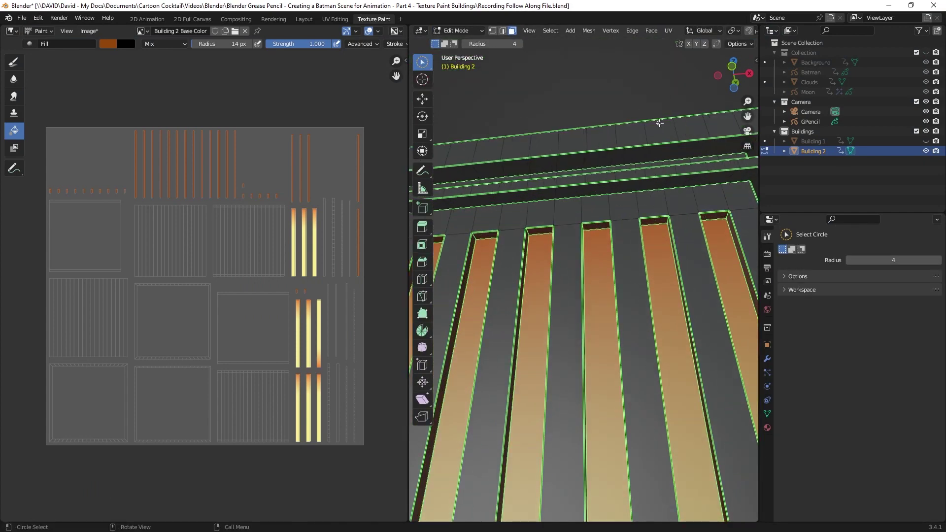
pyautogui.scroll(1, 659, 122)
pyautogui.scroll(2, 631, 149)
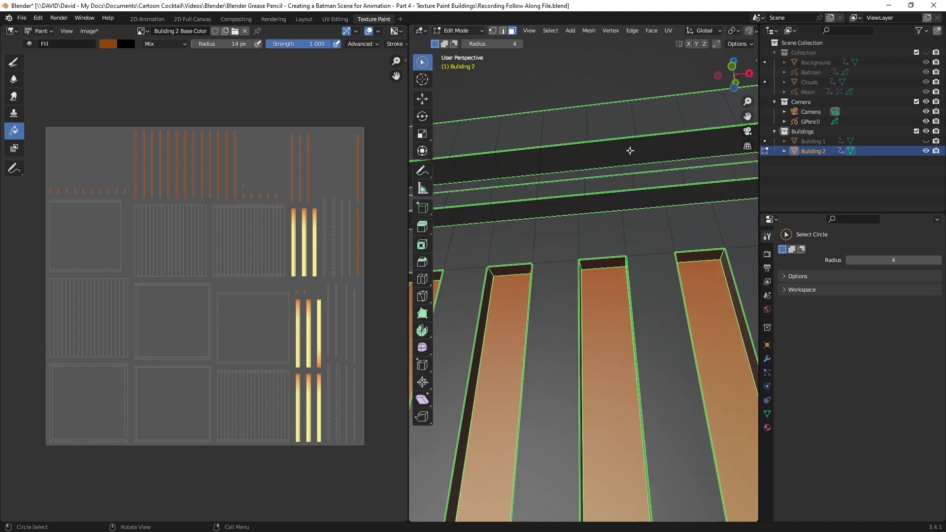
pyautogui.keyDown('alt'); pyautogui.click(630, 151); pyautogui.keyUp('alt')
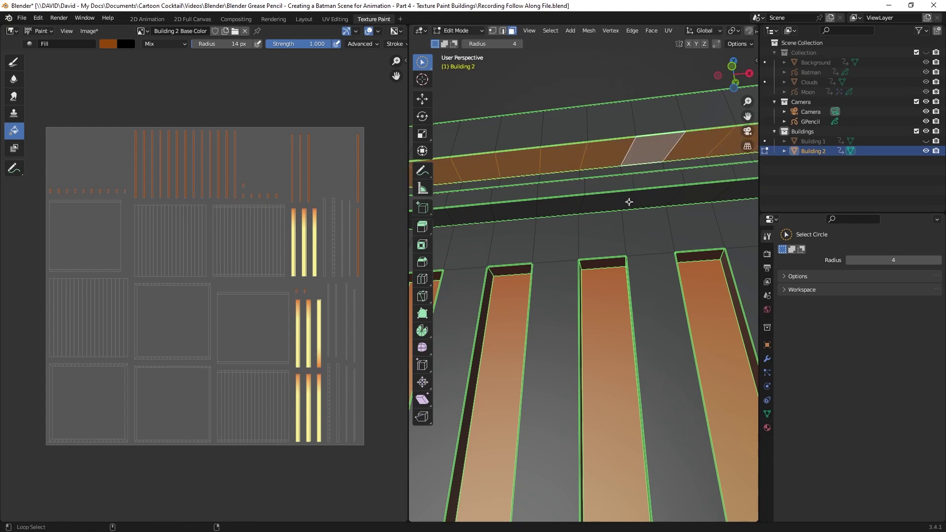
pyautogui.scroll(-8, 629, 202)
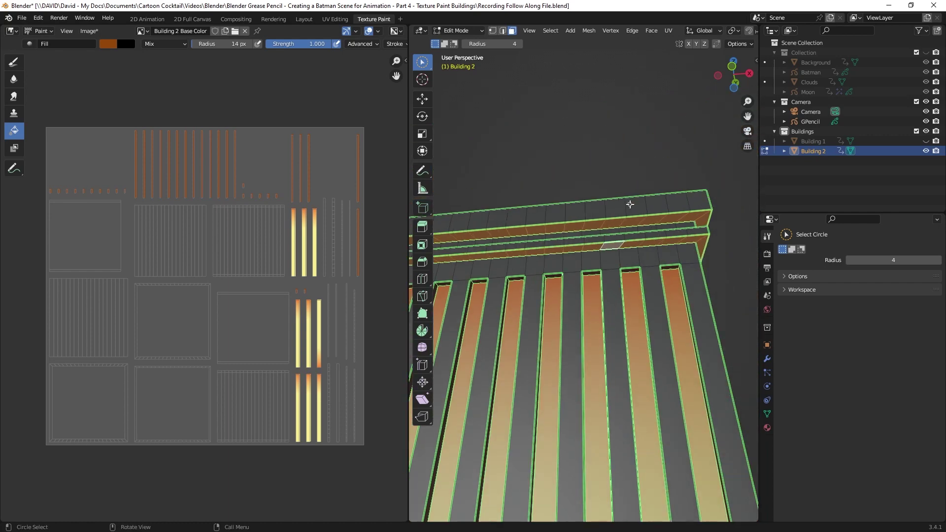
pyautogui.moveTo(630, 204)
pyautogui.mouseDown(button='middle')
pyautogui.moveTo(626, 211)
pyautogui.moveTo(611, 197)
pyautogui.mouseUp(button='middle')
# In Texture Paint mode, set the Fill brush color to black and fill the selected ledge undersides.
pyautogui.click(461, 30)
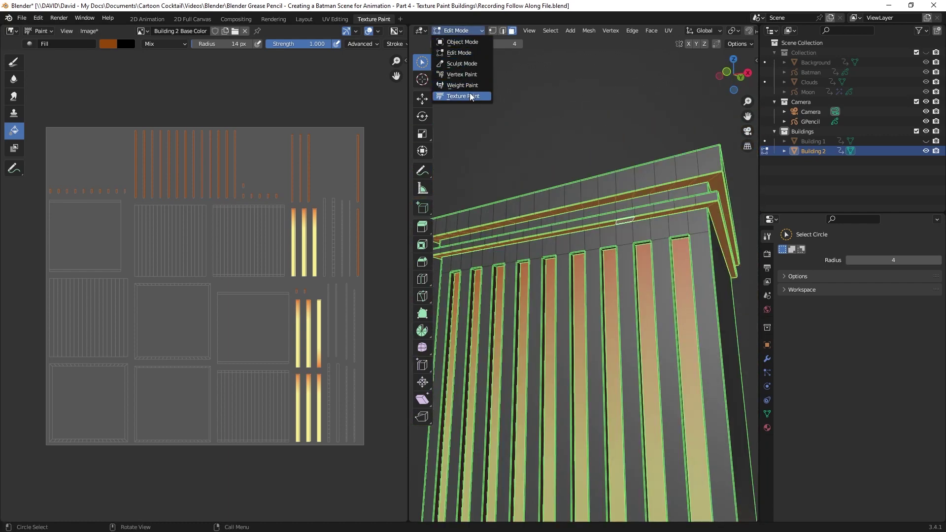
pyautogui.click(467, 96)
pyautogui.scroll(2, 540, 150)
pyautogui.scroll(-6, 826, 362)
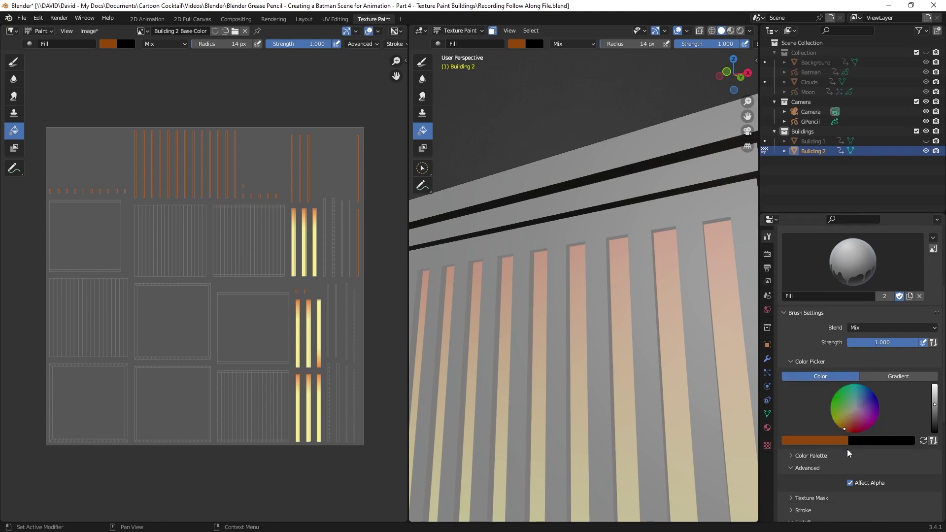
pyautogui.click(828, 444)
pyautogui.moveTo(819, 373)
pyautogui.mouseDown()
pyautogui.moveTo(827, 345)
pyautogui.moveTo(866, 371)
pyautogui.mouseUp()
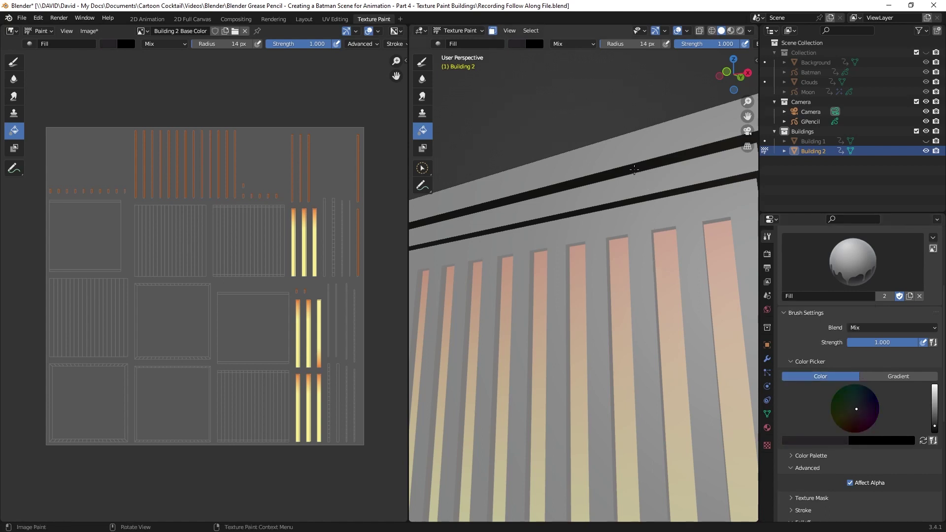
pyautogui.click(633, 167)
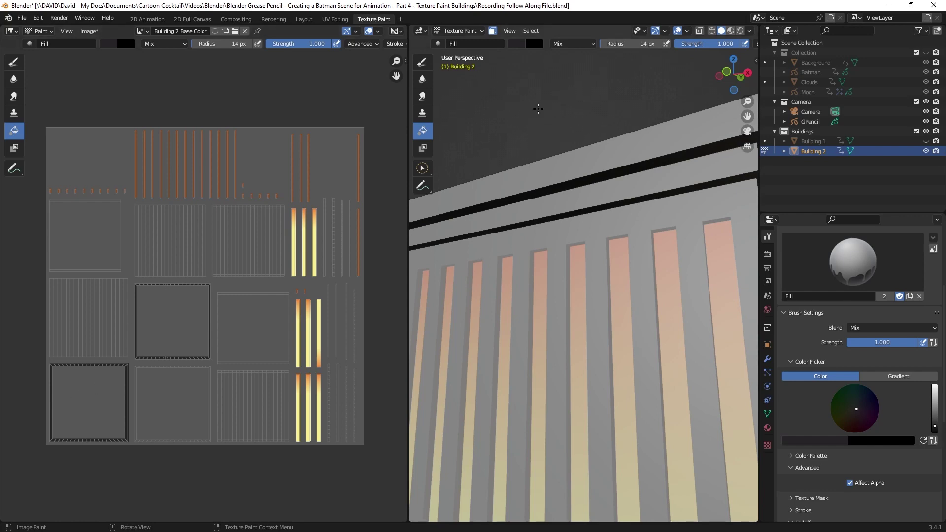
# Render the image again and view the whole frame to check the black shading under Building 2's ledges.
pyautogui.click(57, 18)
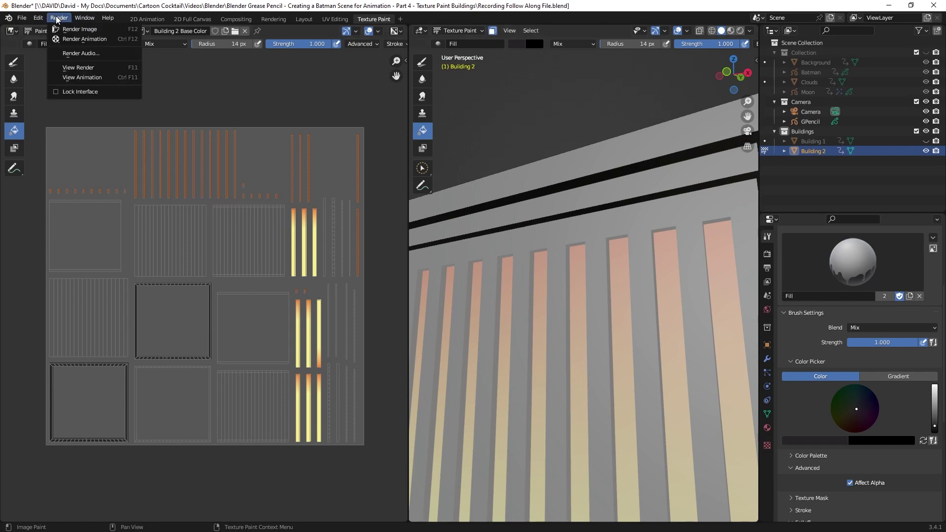
pyautogui.click(77, 29)
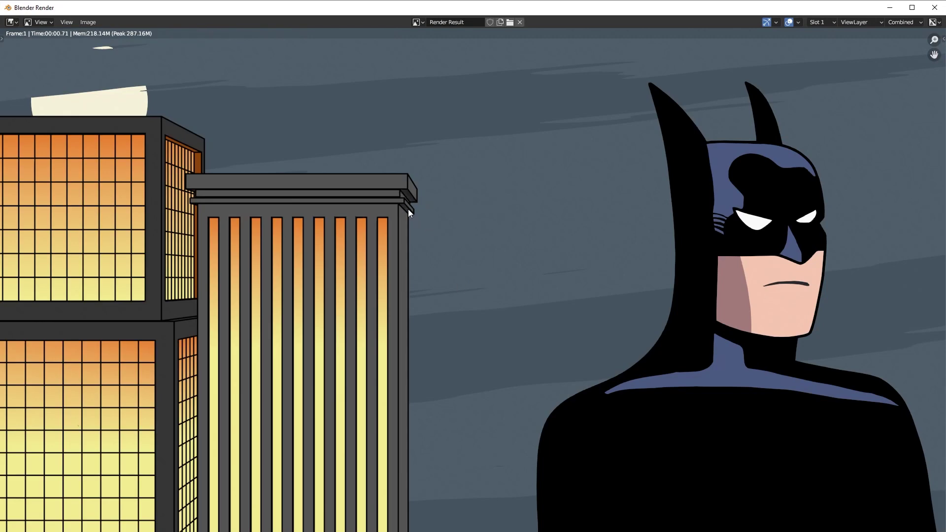
pyautogui.scroll(-1, 410, 259)
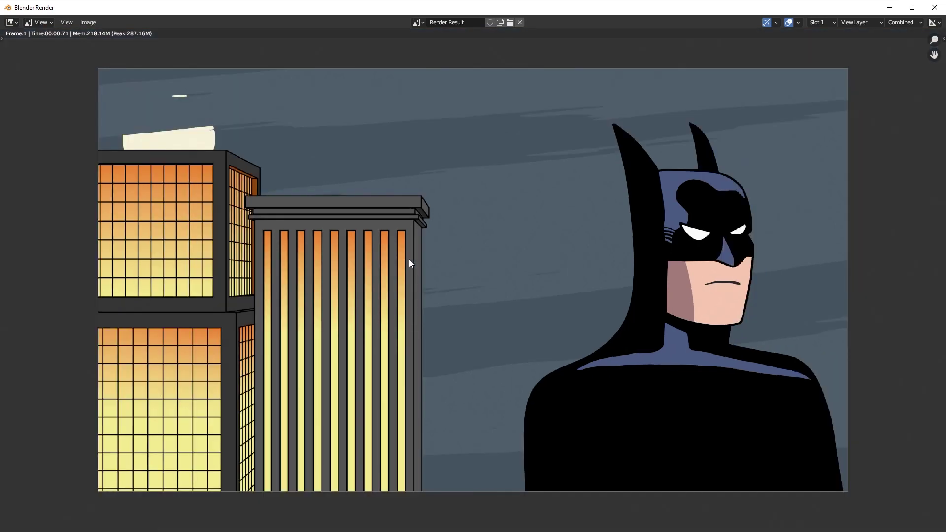